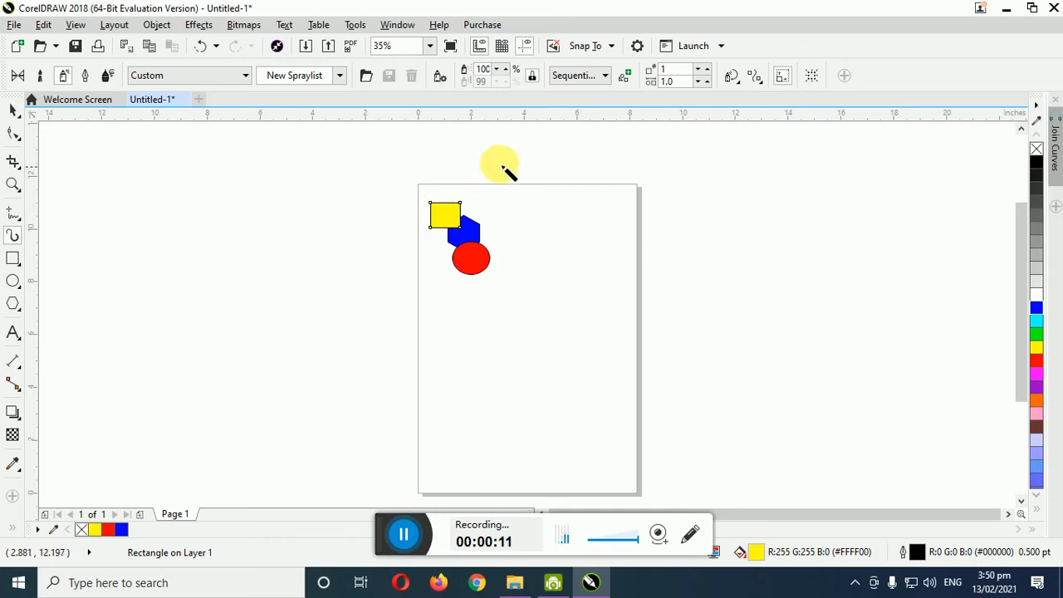
Add the yellow rectangle, the blue hexagon and the red ellipse to the custom spraylist
click(627, 78)
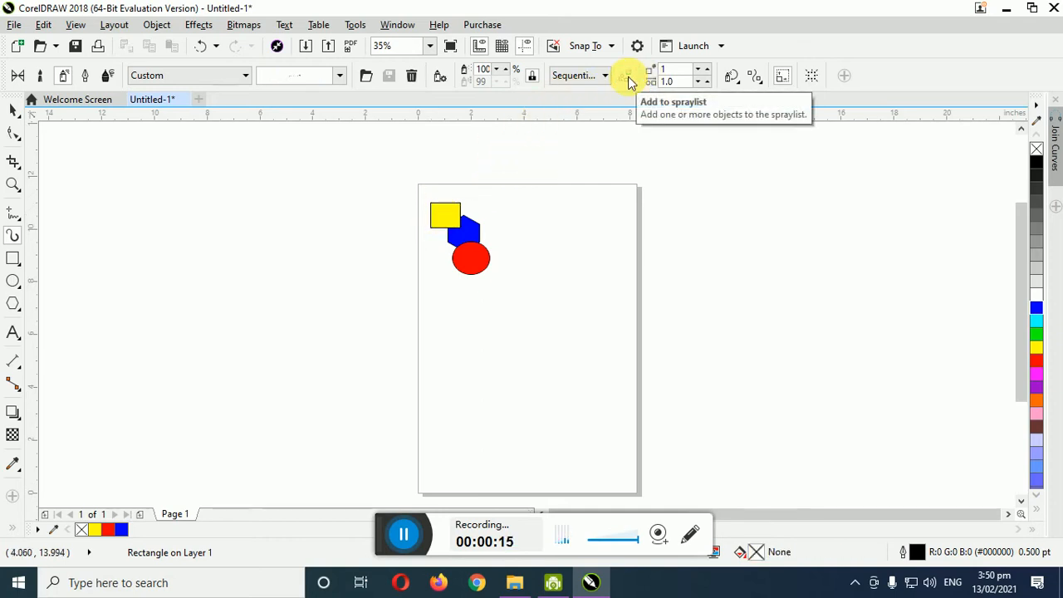
click(469, 241)
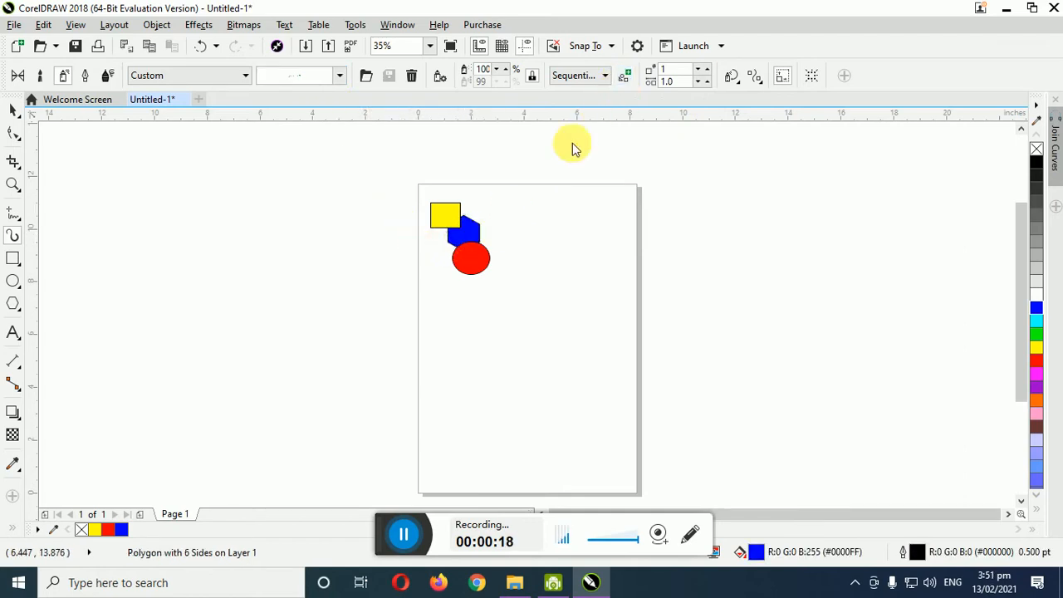
click(474, 259)
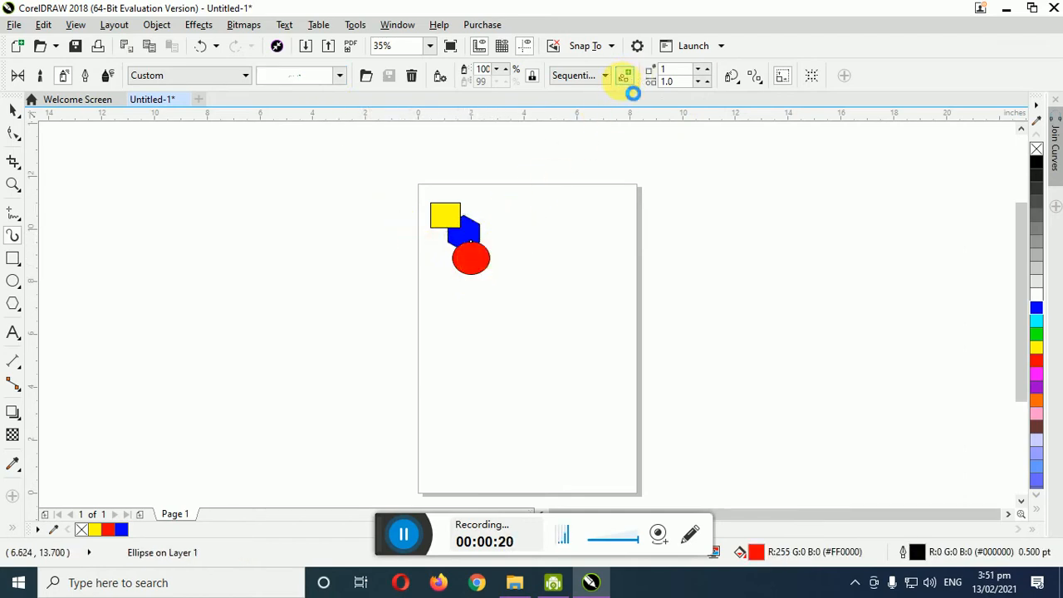
click(625, 77)
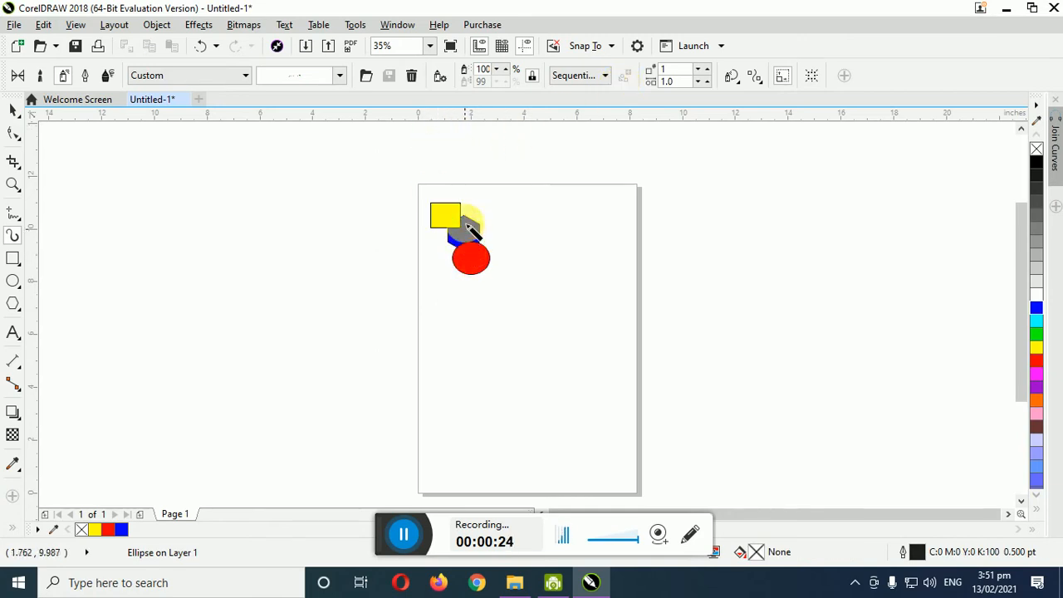
click(440, 77)
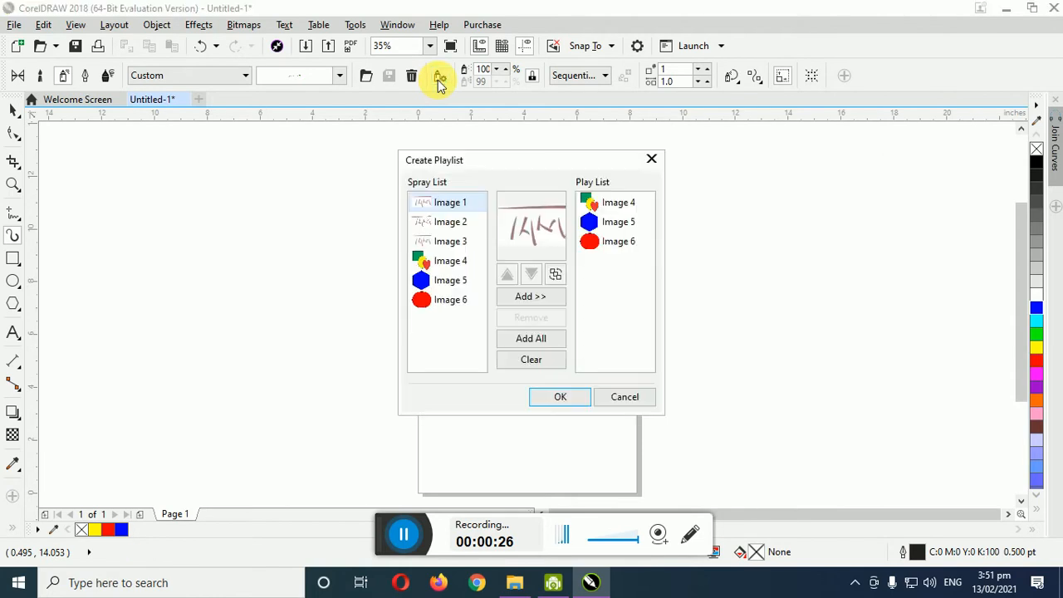
click(446, 206)
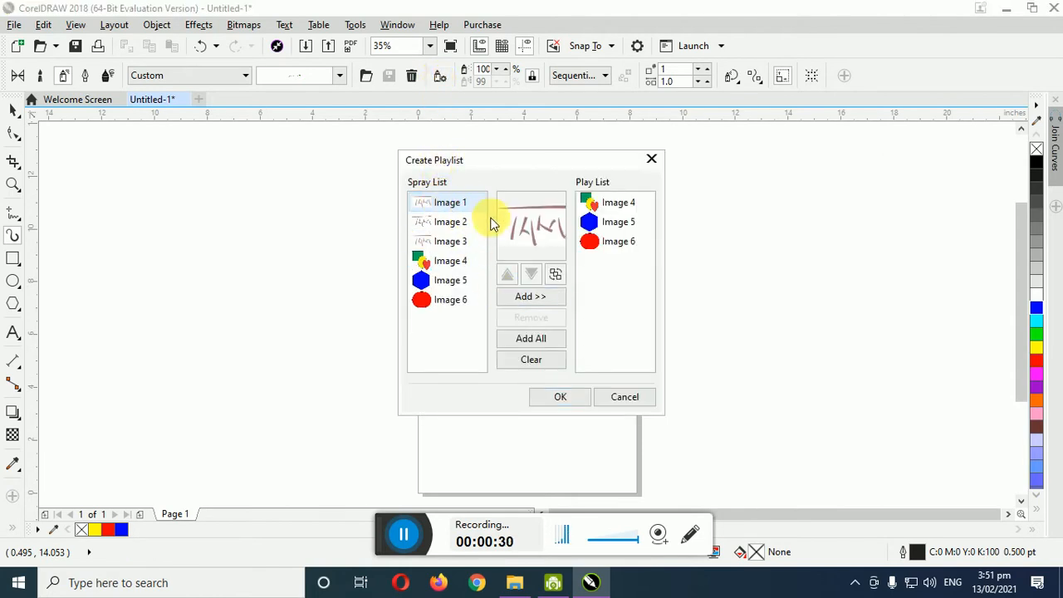
click(589, 204)
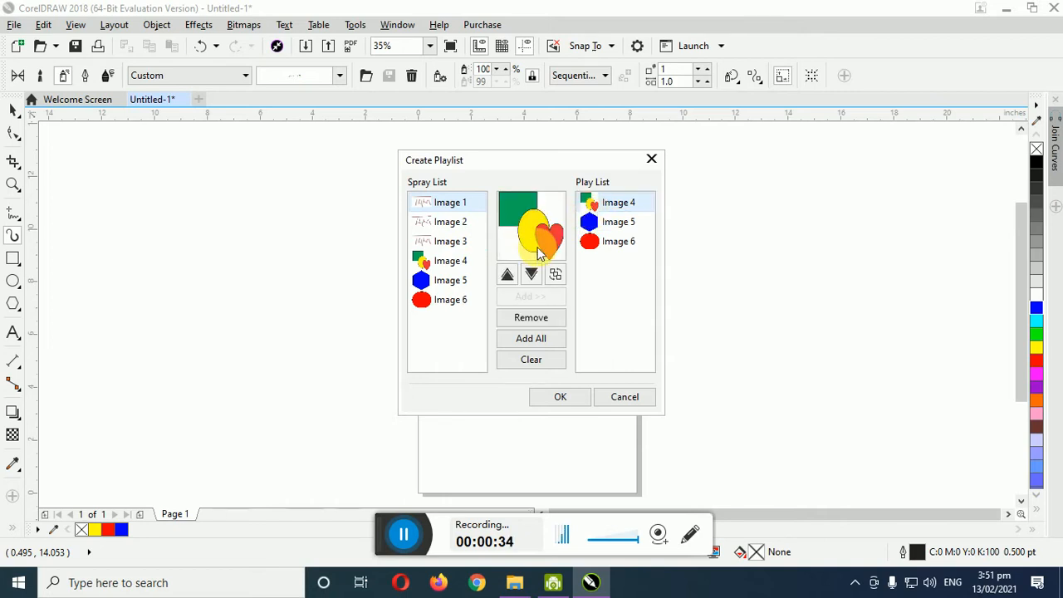
click(551, 319)
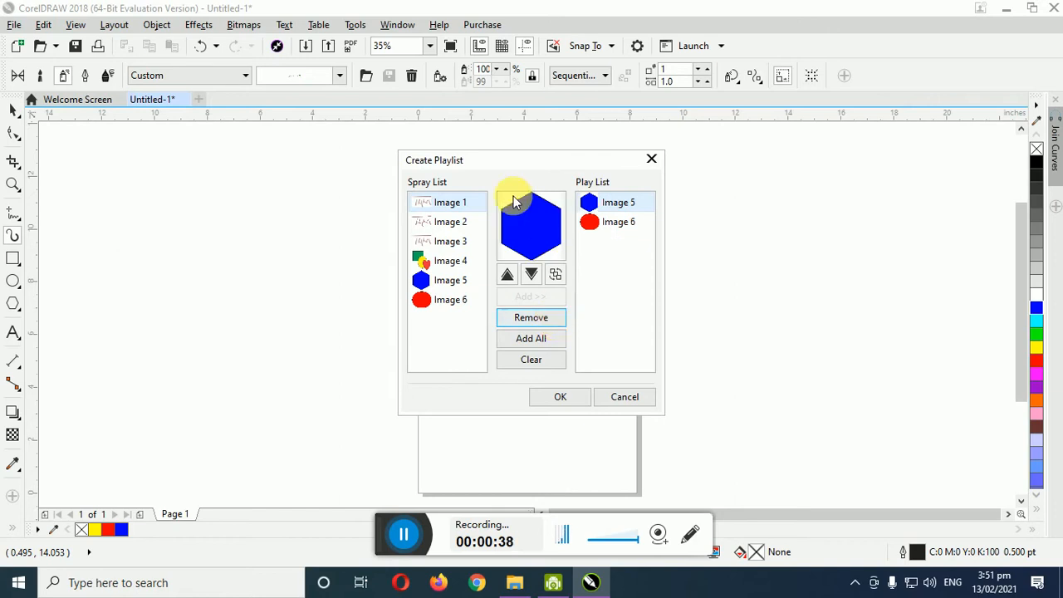
drag(490, 175, 226, 176)
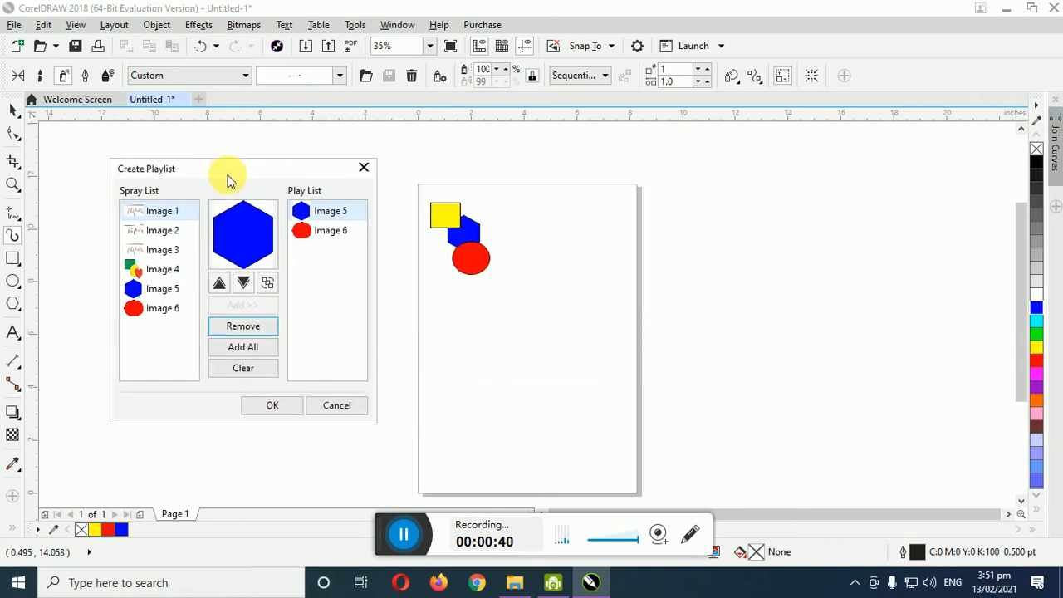
click(316, 407)
Add the yellow rectangle to the current spraylist and remove Image 4 from its play list
click(447, 221)
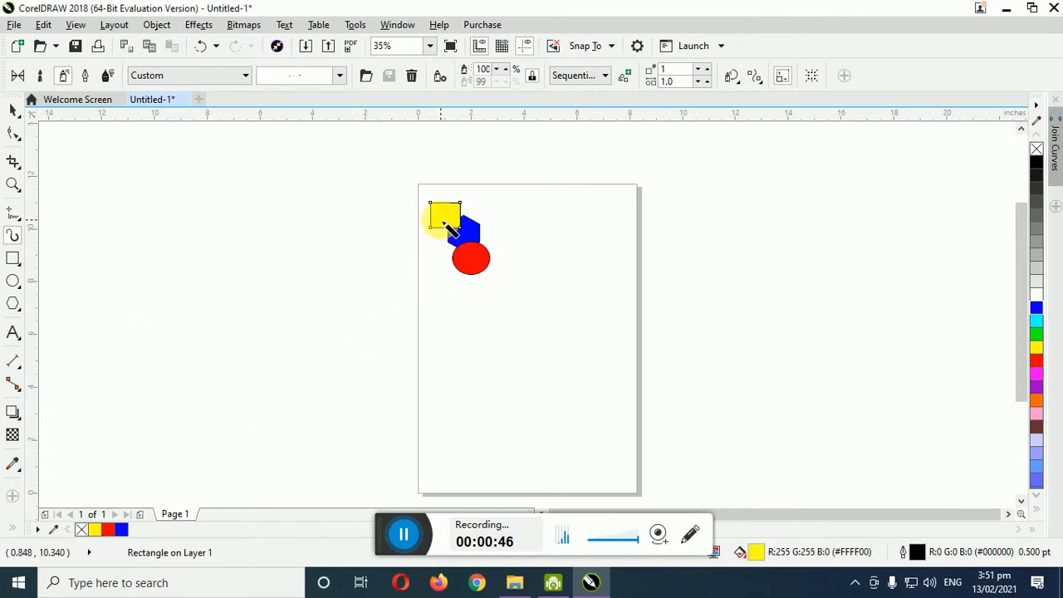
click(624, 79)
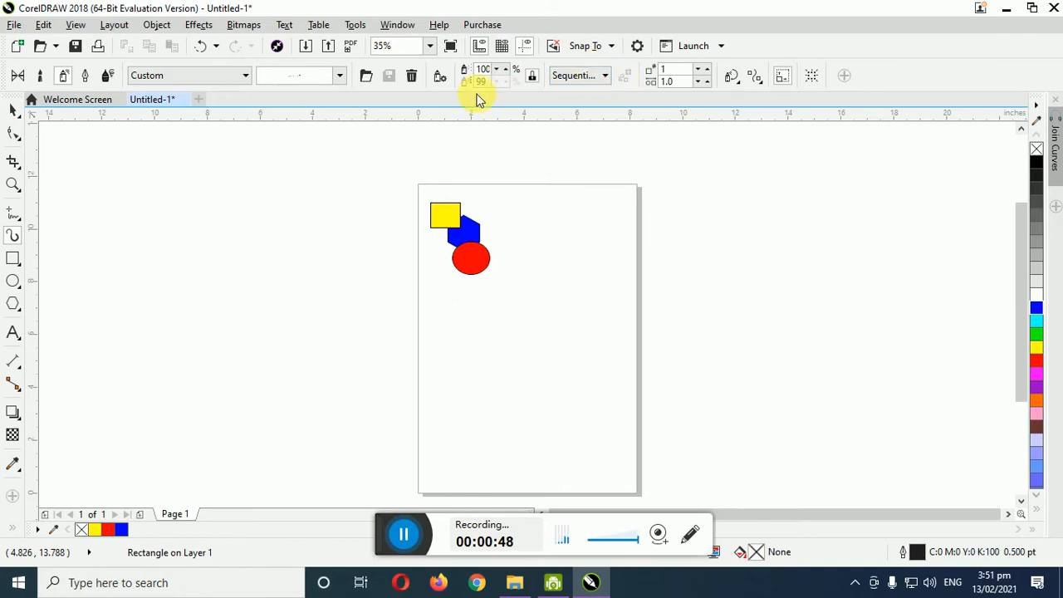
click(449, 76)
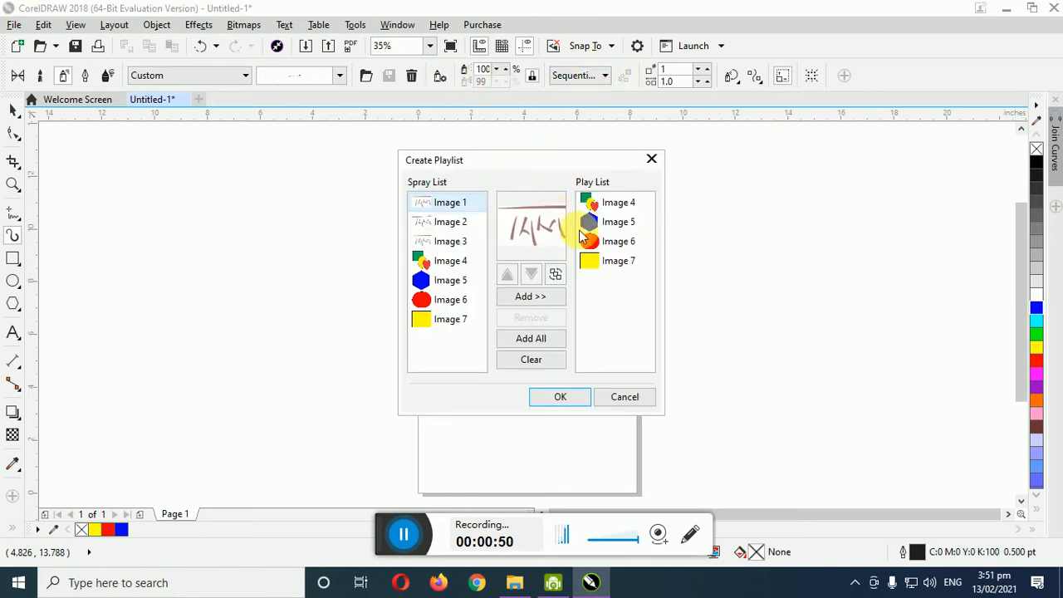
click(602, 208)
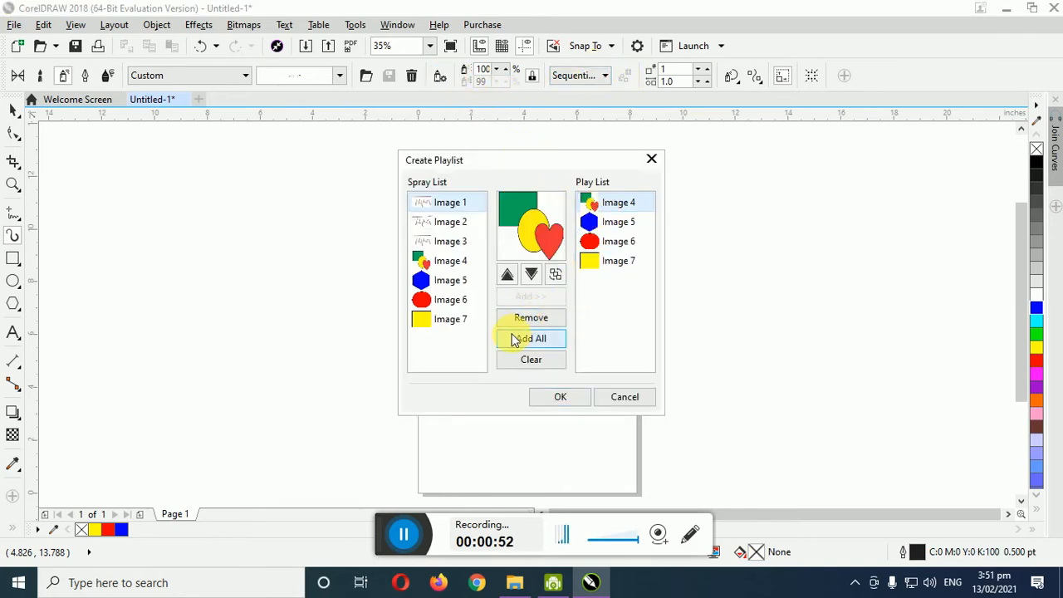
click(522, 323)
Reorder the play list so the yellow Image 7 sits between Image 5 and Image 6, and accept it
click(593, 243)
click(542, 271)
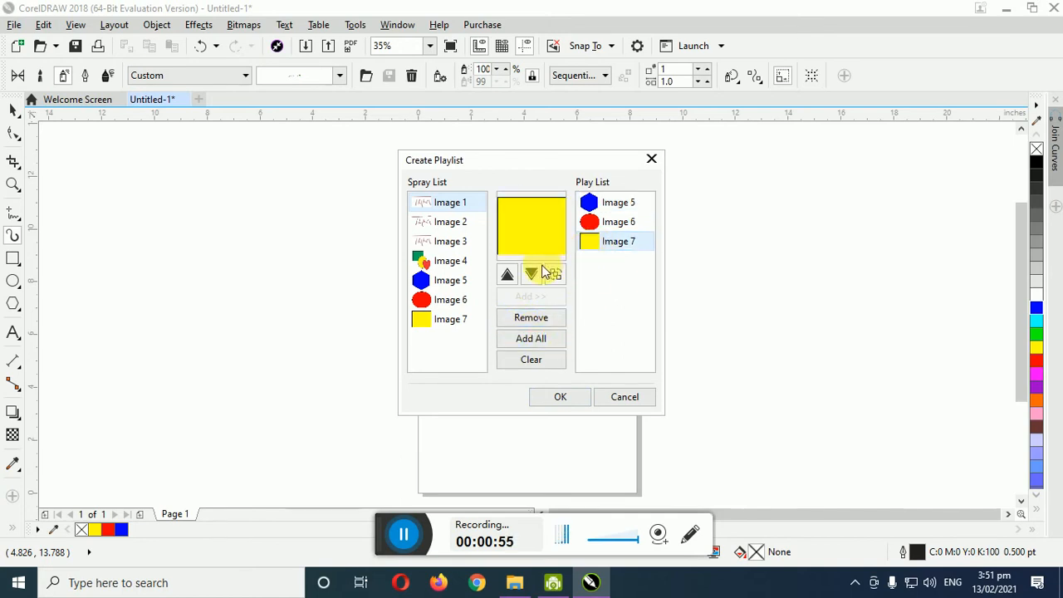
click(532, 276)
click(530, 277)
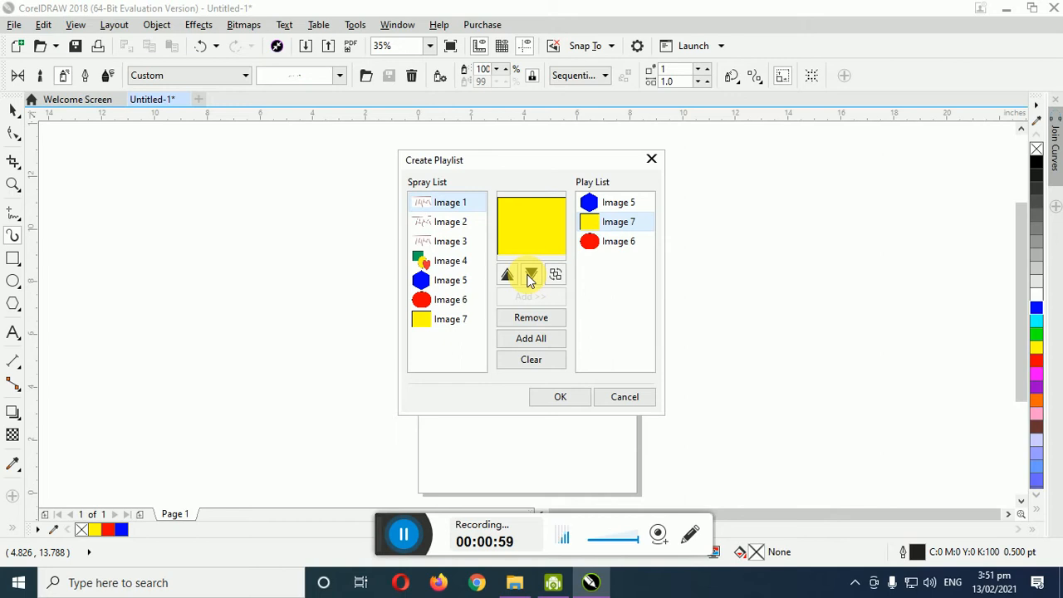
click(625, 223)
click(561, 397)
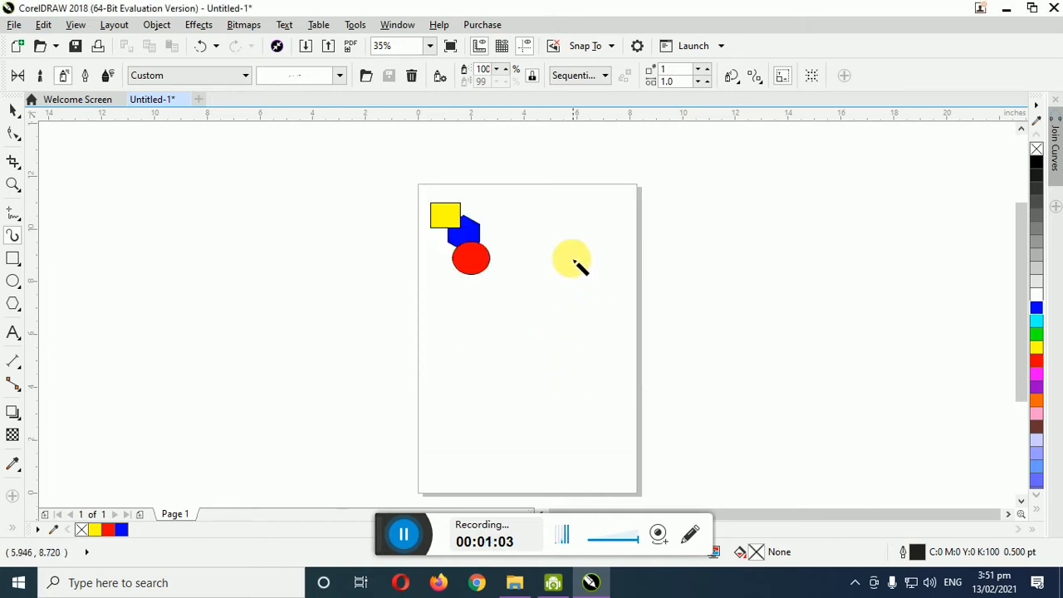
Spray five long curved strokes of the hexagon, rectangle and ellipse sequence, one starting on the page's right half and four starting left of the page
mouse_move(570, 251)
mouse_down()
mouse_move(638, 357)
mouse_move(885, 399)
mouse_up()
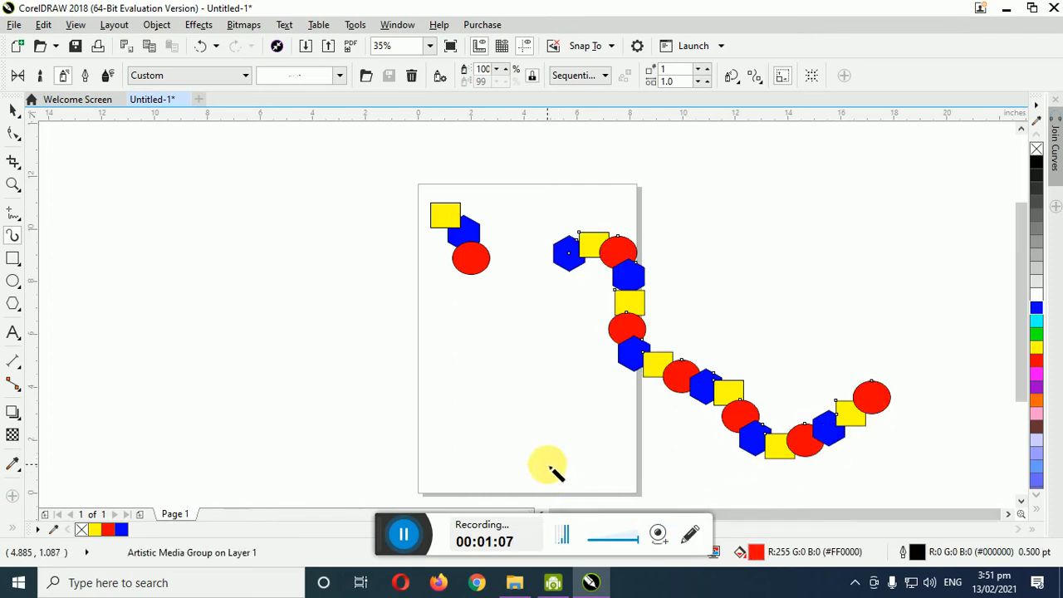
mouse_move(131, 249)
mouse_down()
mouse_move(398, 425)
mouse_move(432, 429)
mouse_up()
mouse_move(177, 214)
mouse_down()
mouse_move(270, 251)
mouse_move(289, 334)
mouse_move(482, 397)
mouse_up()
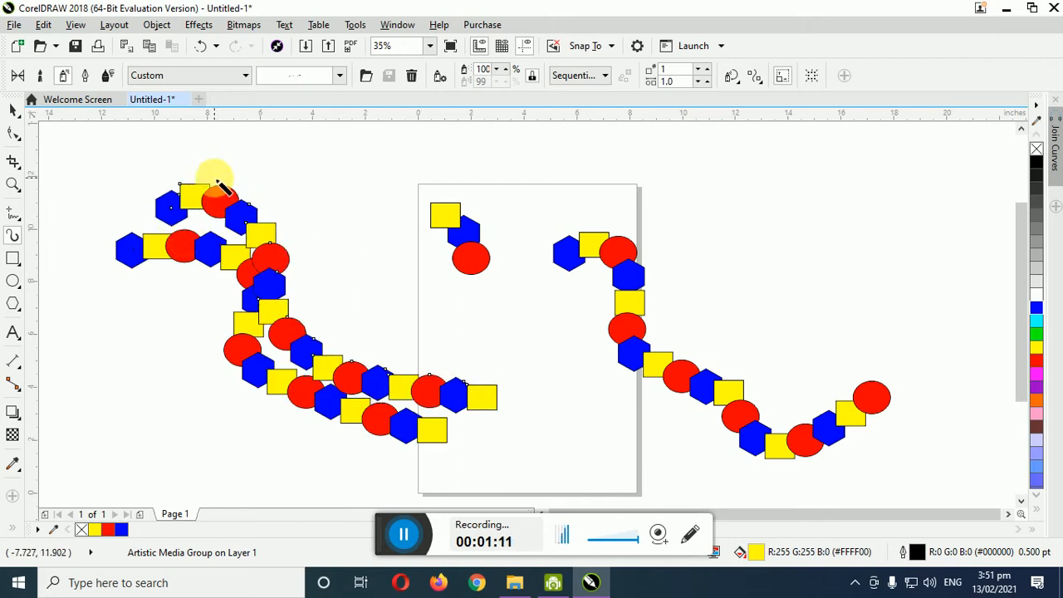
mouse_move(213, 178)
mouse_down()
mouse_move(264, 190)
mouse_move(323, 328)
mouse_move(493, 379)
mouse_up()
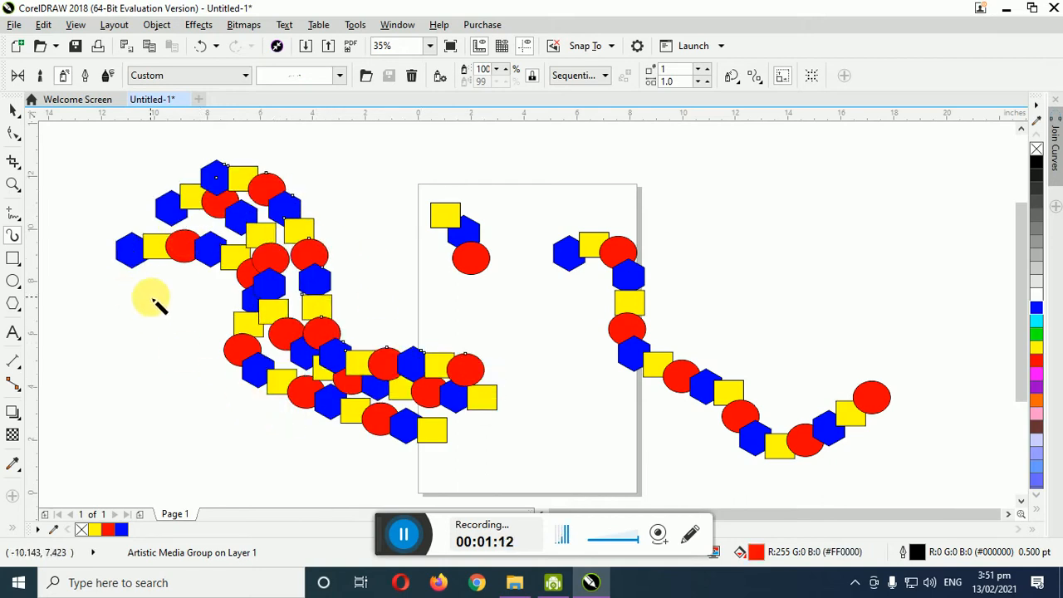
mouse_move(119, 282)
mouse_down()
mouse_move(422, 474)
mouse_move(469, 472)
mouse_up()
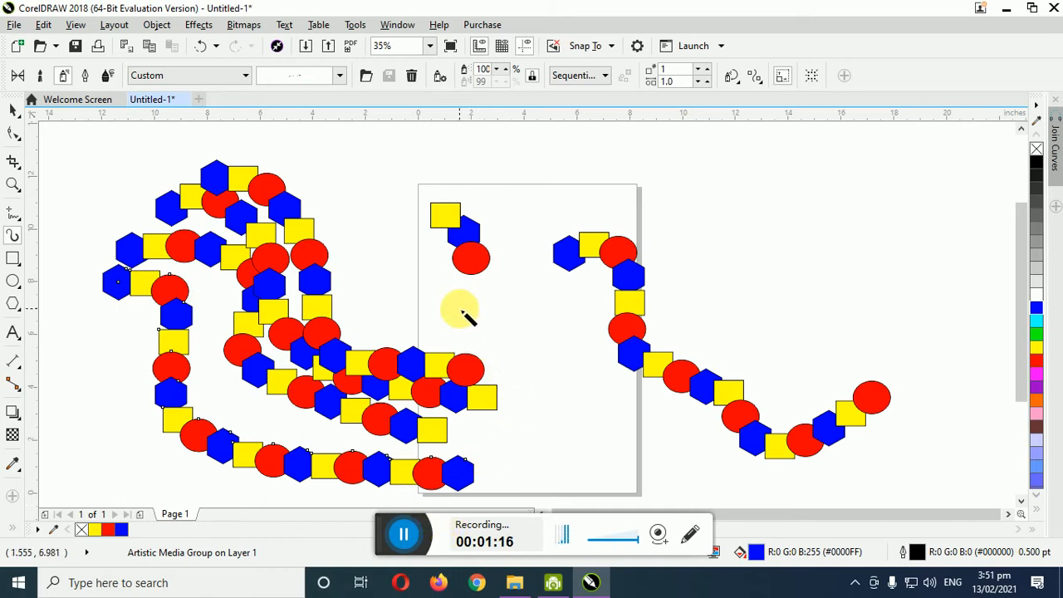
Delete the current custom spraylist and choose the yellow rectangle spraylist
click(411, 78)
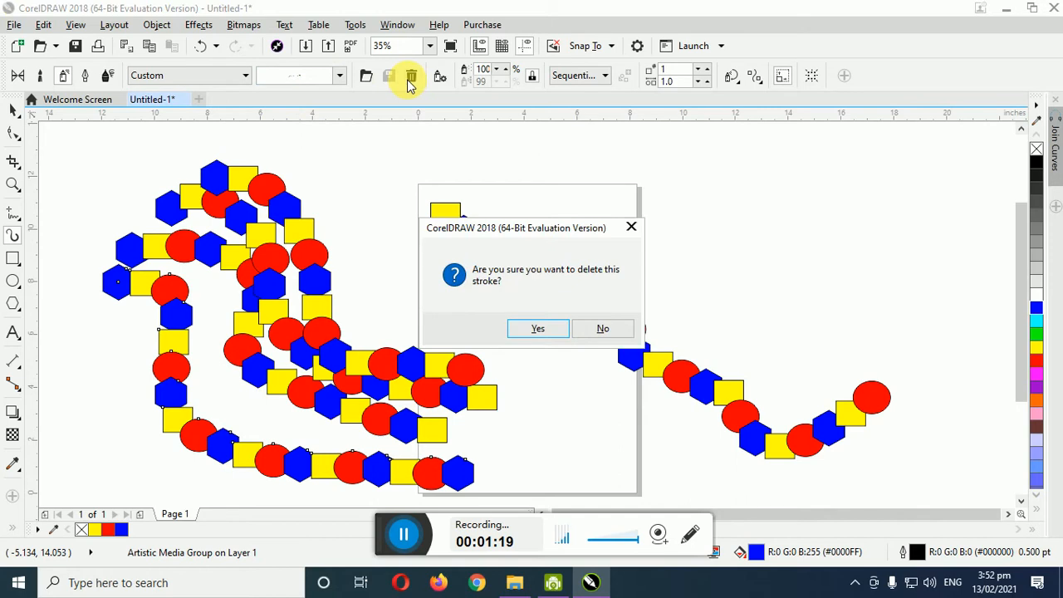
click(539, 329)
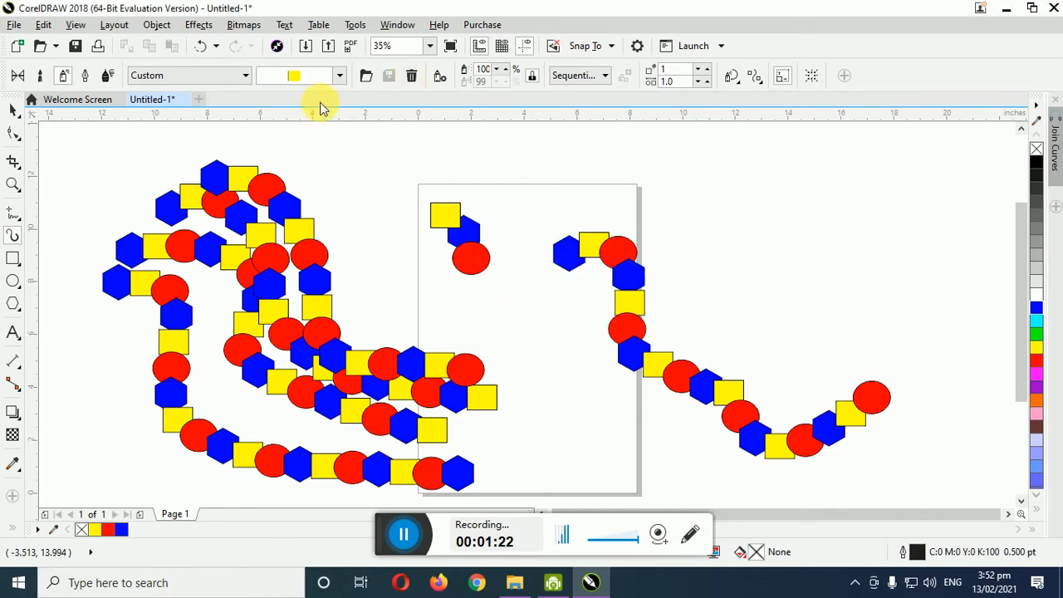
click(337, 76)
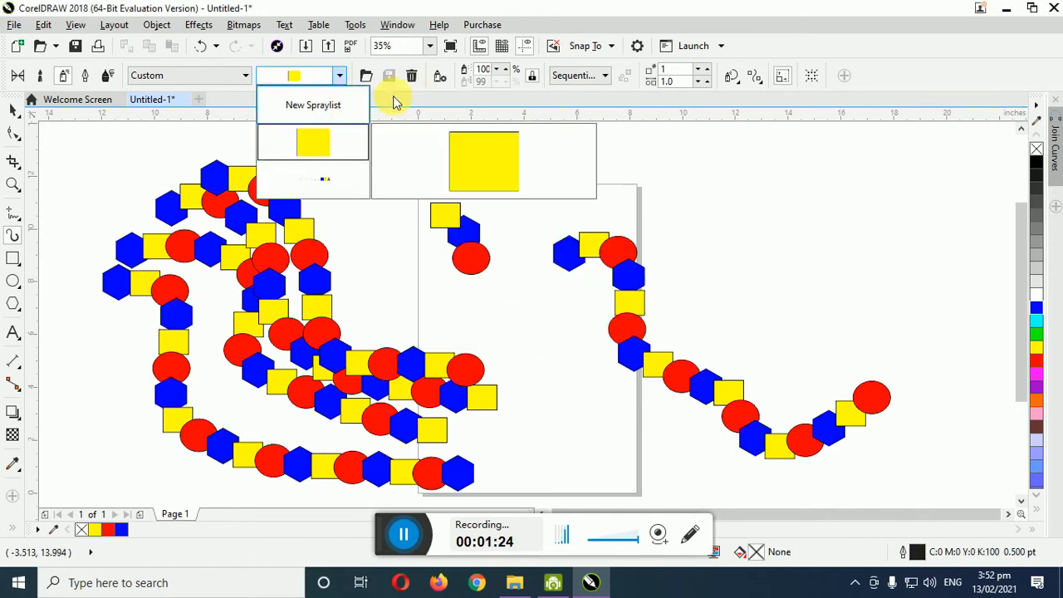
click(309, 154)
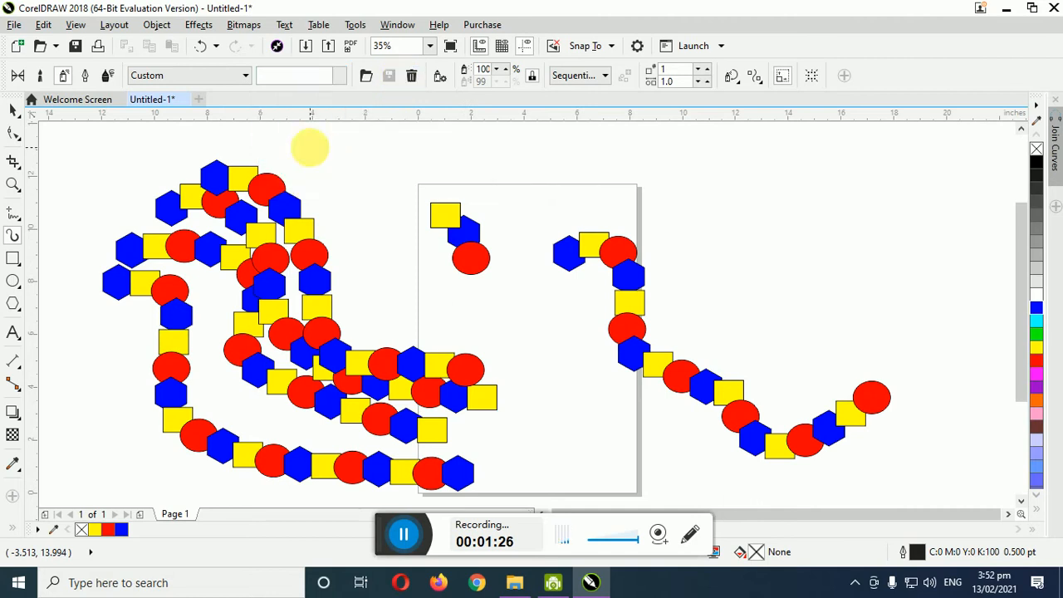
Inspect the play list of the yellow rectangle spraylist and the available spray categories
click(440, 75)
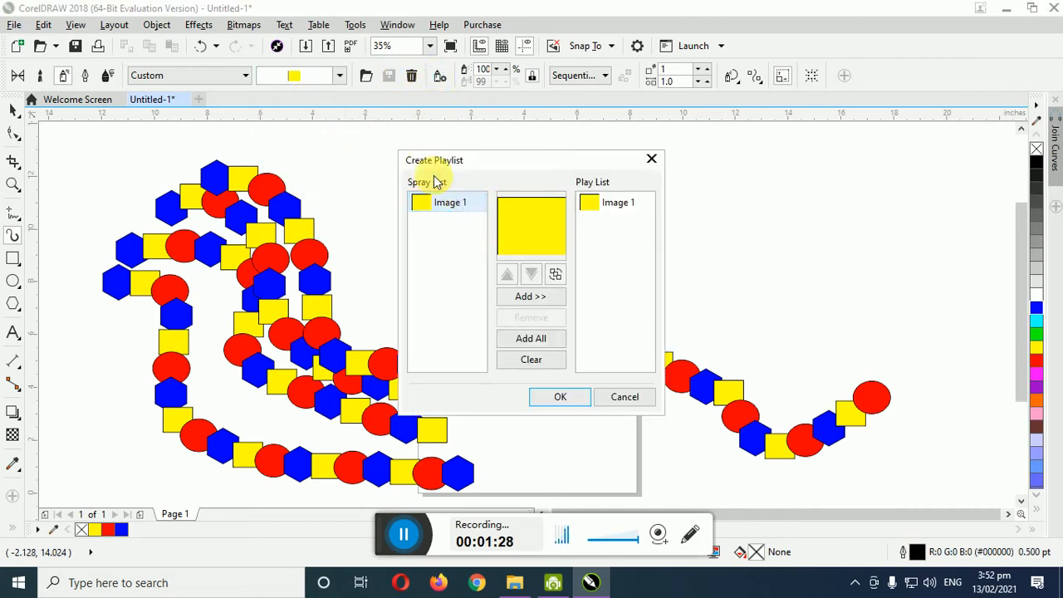
key(Escape)
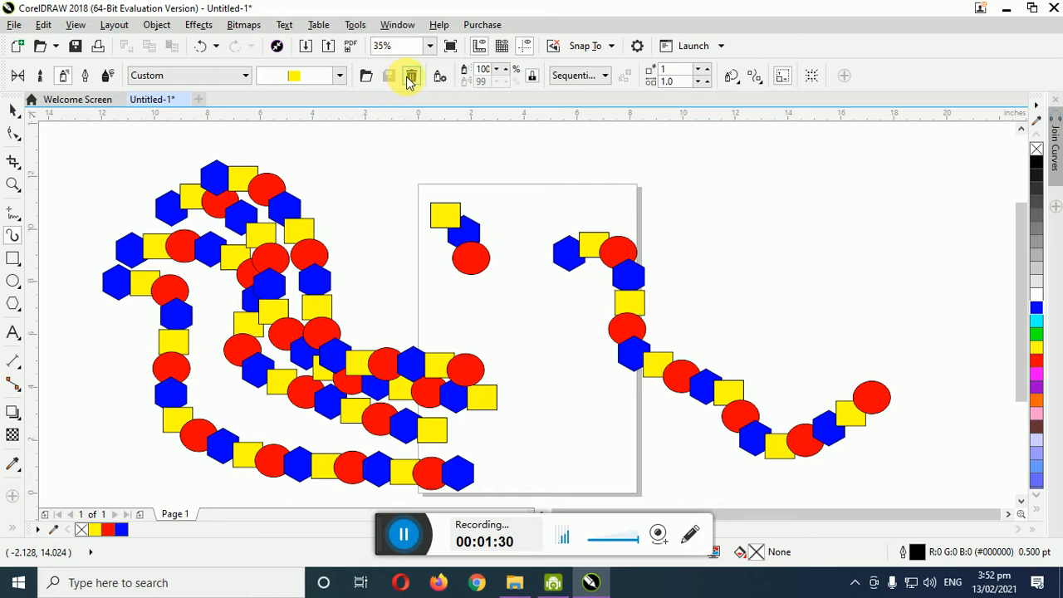
click(246, 75)
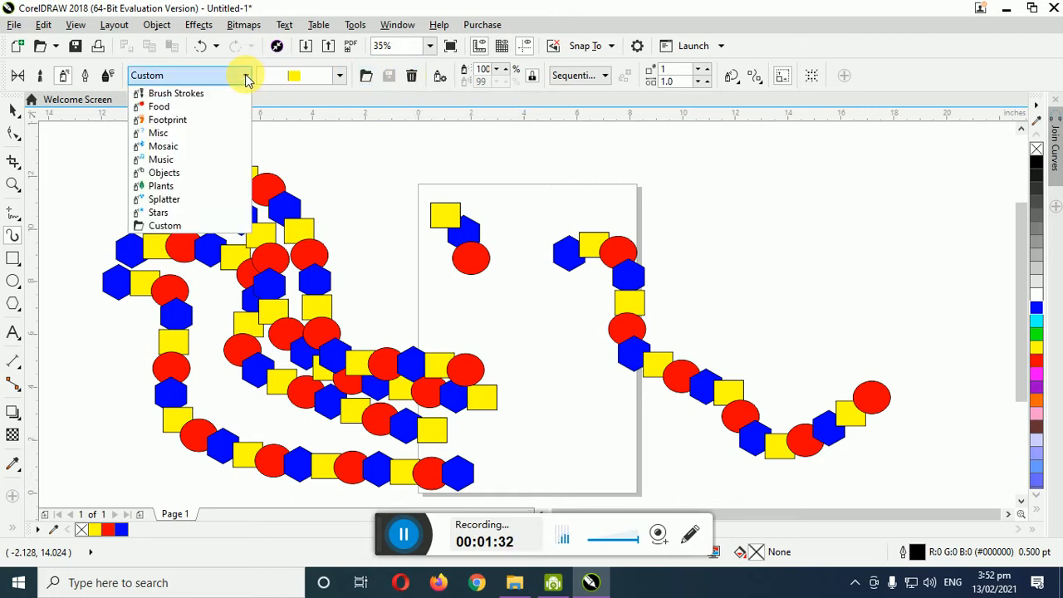
click(339, 170)
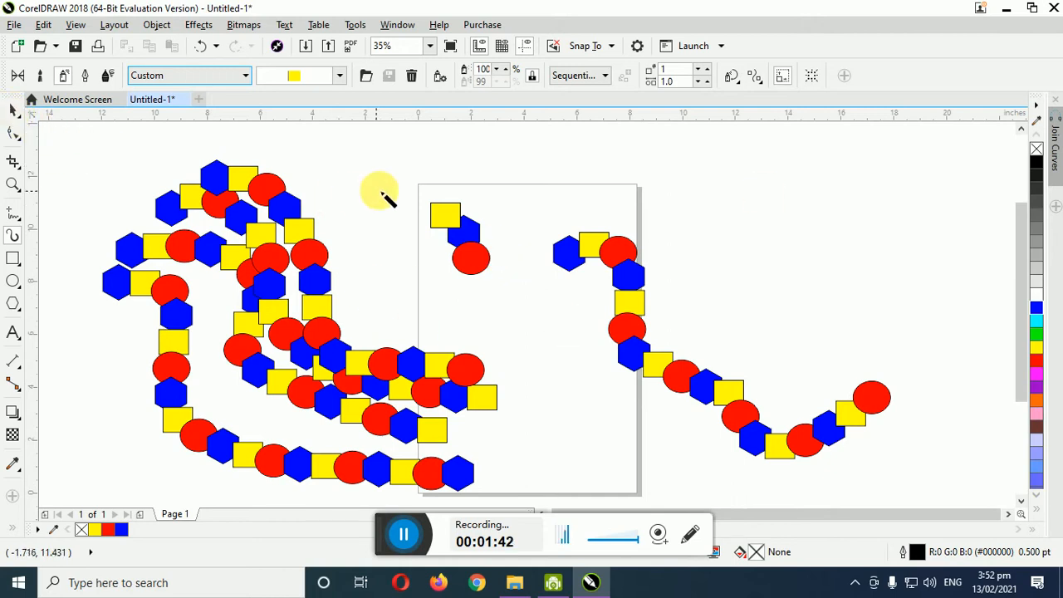
Delete all objects from the drawing
click(13, 110)
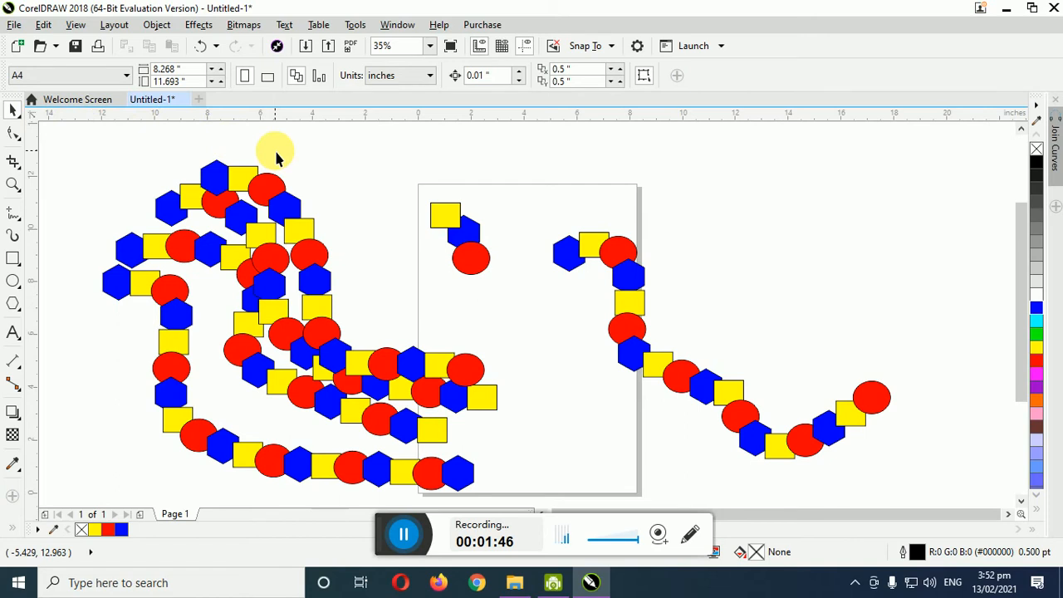
key(ctrl+a)
key(Delete)
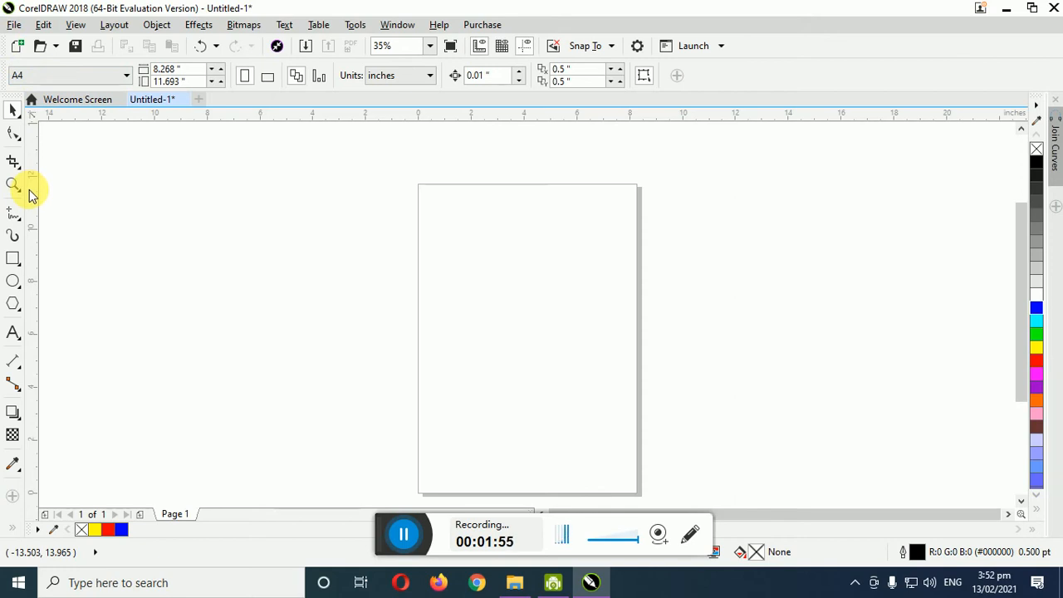
Spray a short stroke of wrapped candies from the Food category to the right of the page with the Artistic Media tool
click(12, 238)
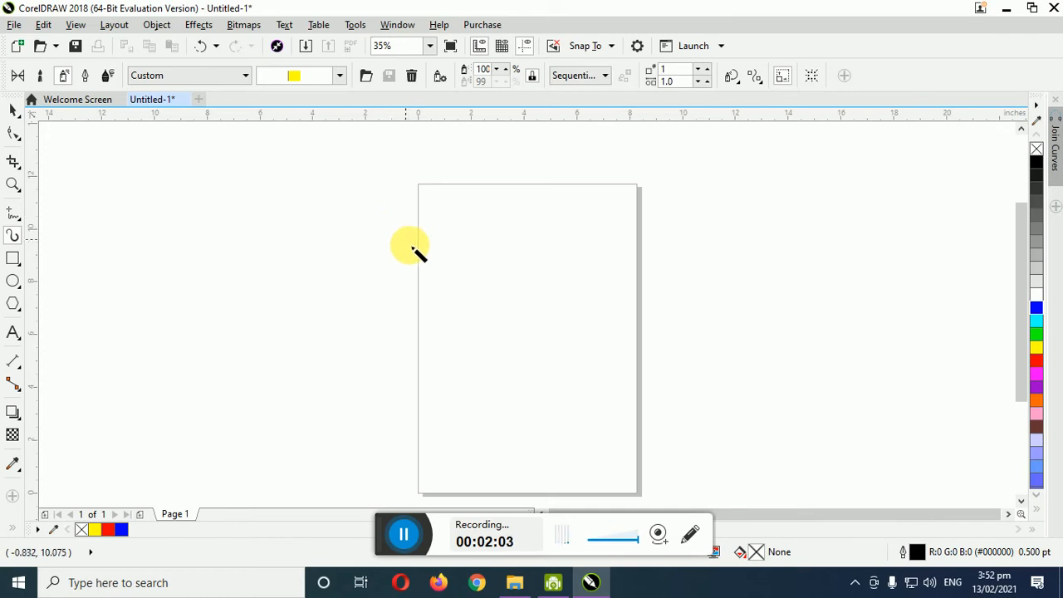
click(189, 79)
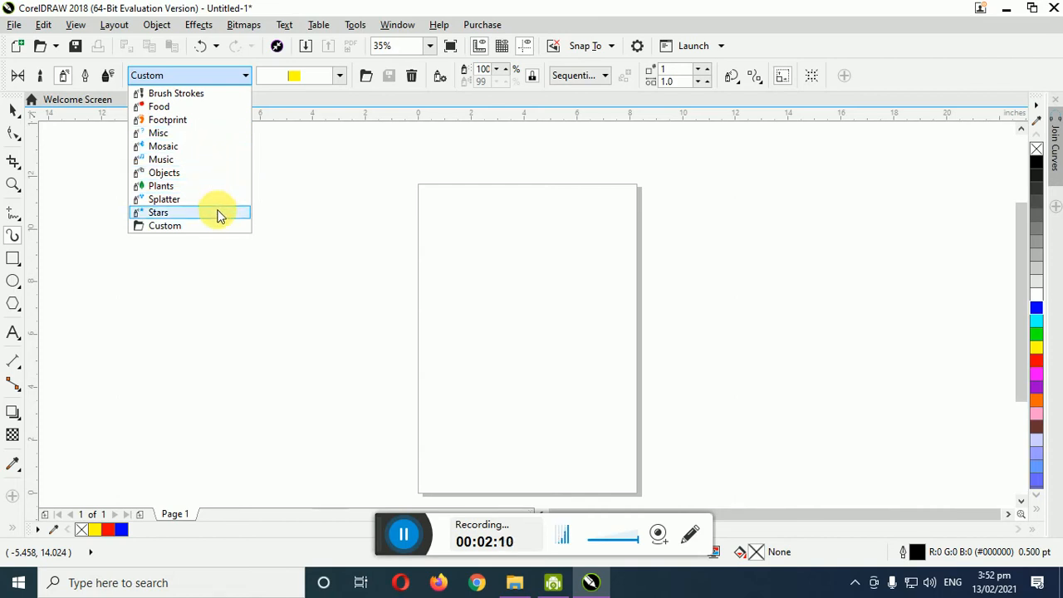
click(159, 106)
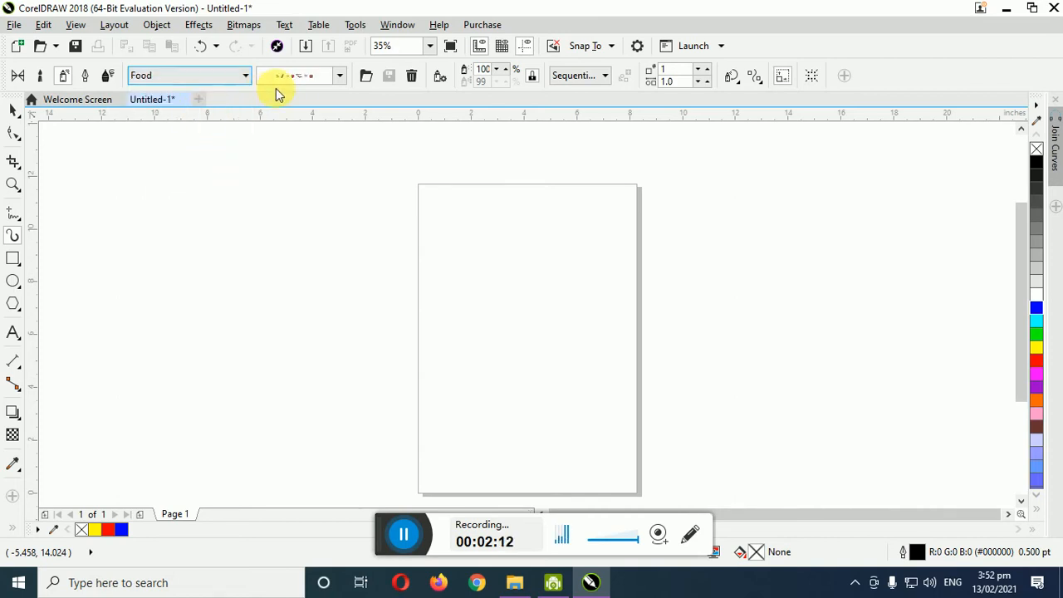
click(325, 76)
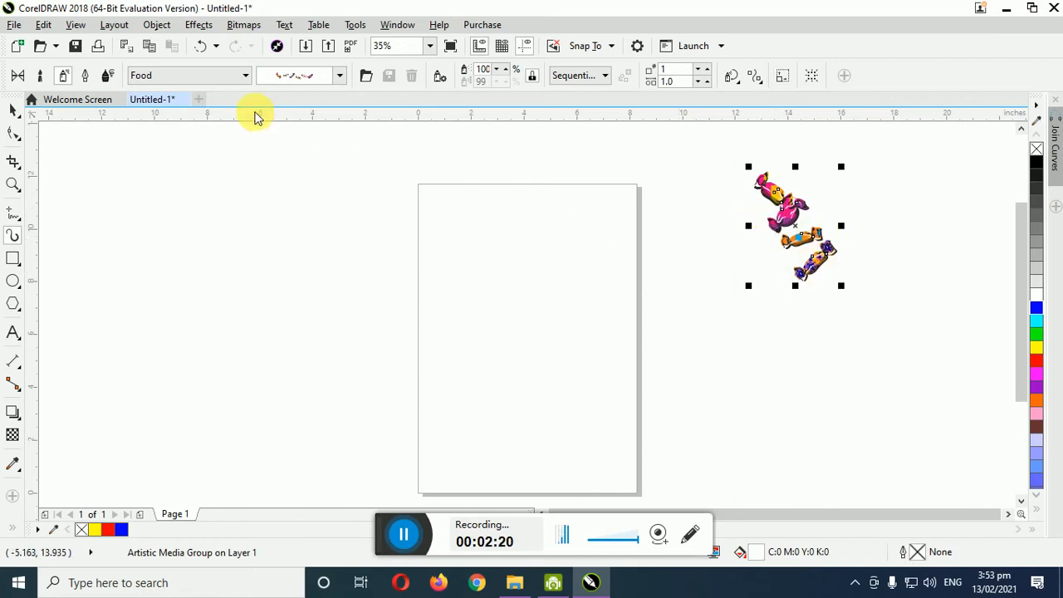
Spray another stroke of wrapped candies in the empty area to the upper left of the page
click(223, 74)
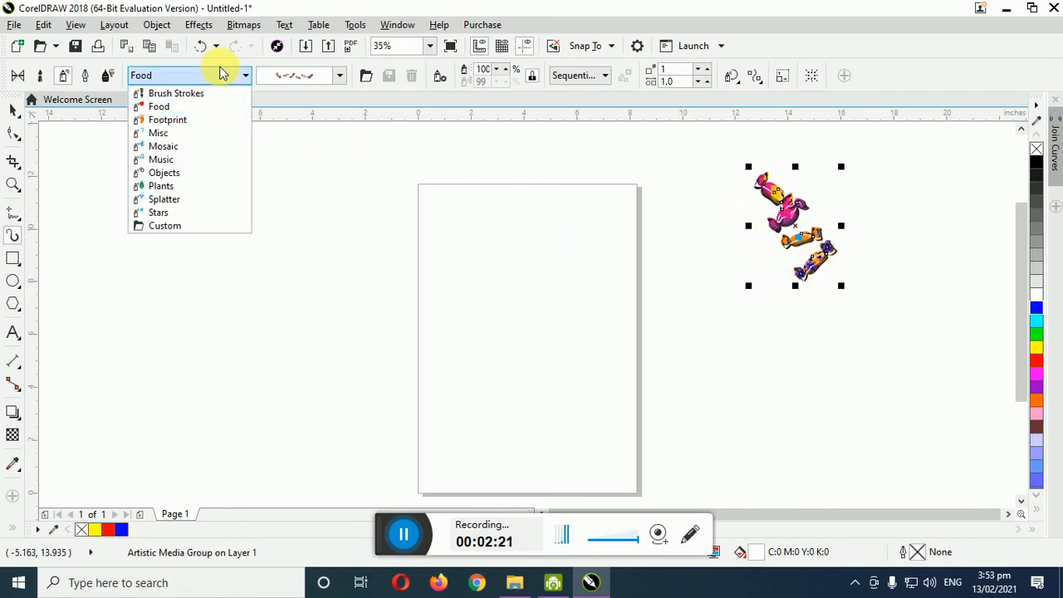
click(215, 160)
mouse_move(72, 165)
mouse_down()
mouse_move(117, 175)
mouse_move(96, 249)
mouse_up()
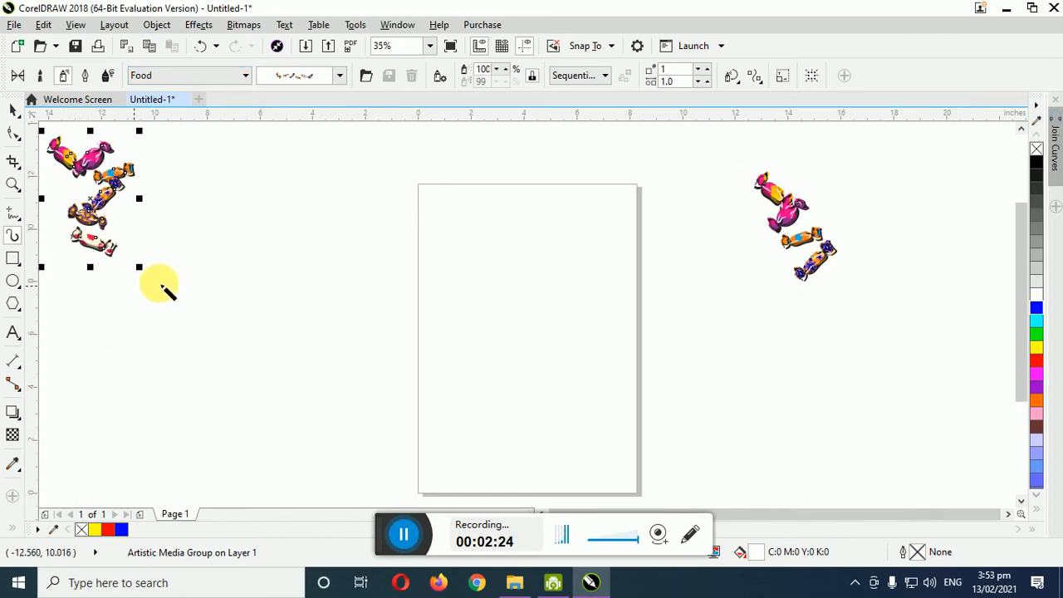
Apply the violin pattern from the Music category to the new candy stroke and spray a second violin stroke below it
click(283, 76)
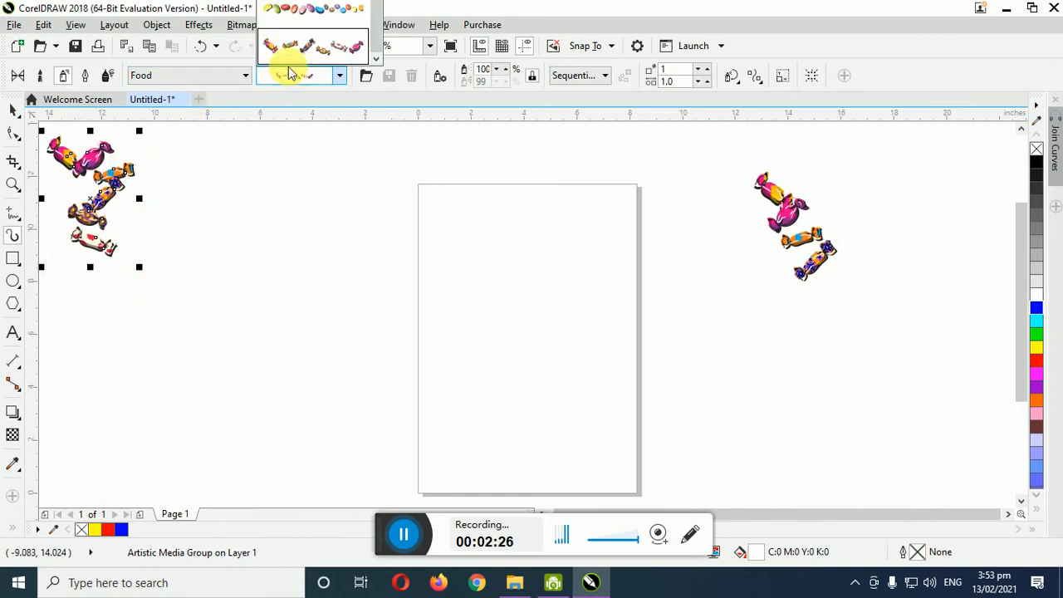
click(185, 75)
click(185, 74)
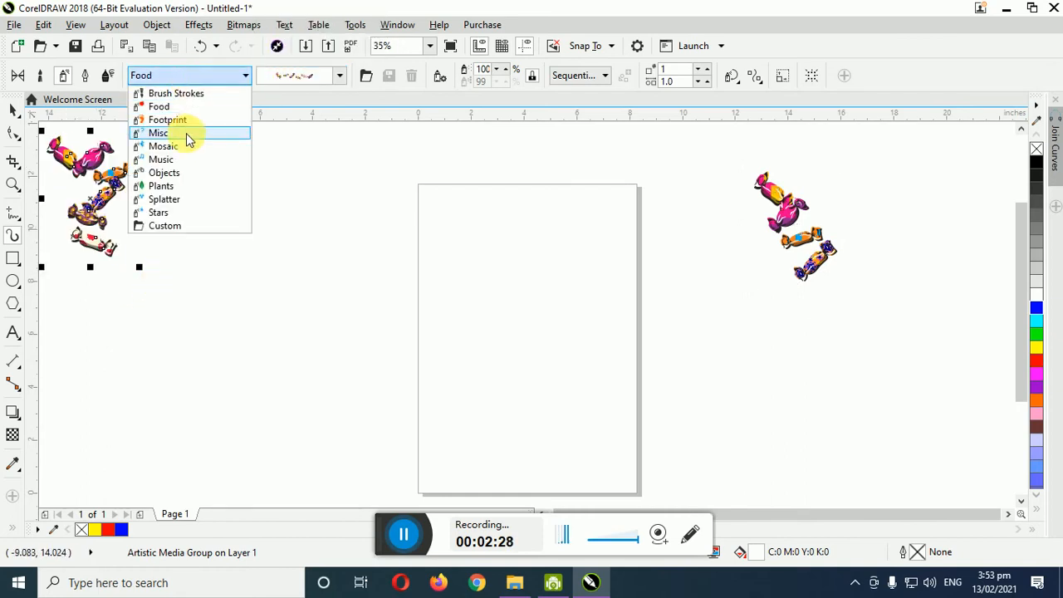
click(188, 159)
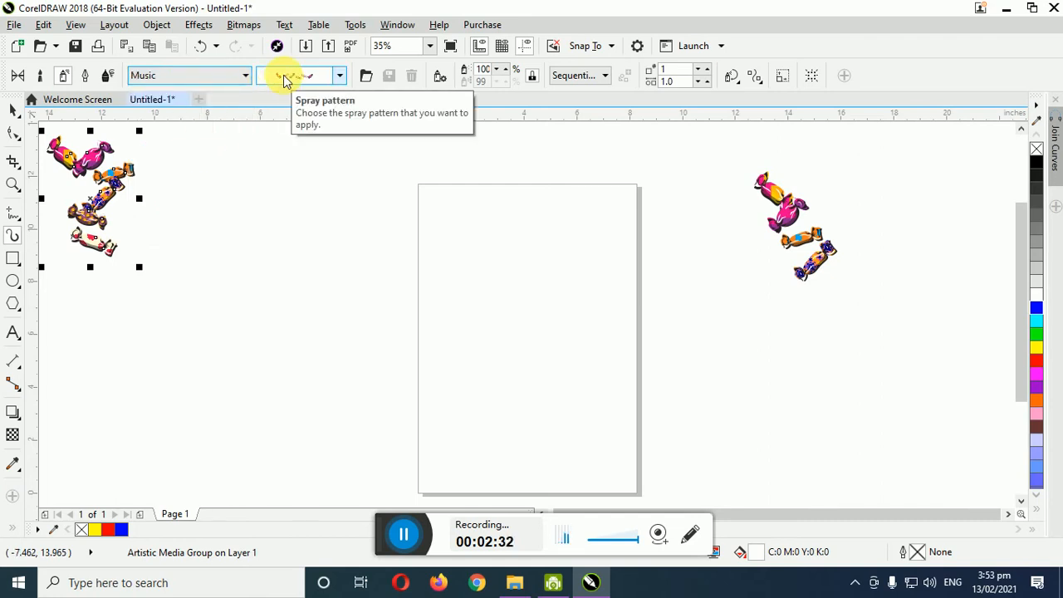
click(283, 74)
click(286, 143)
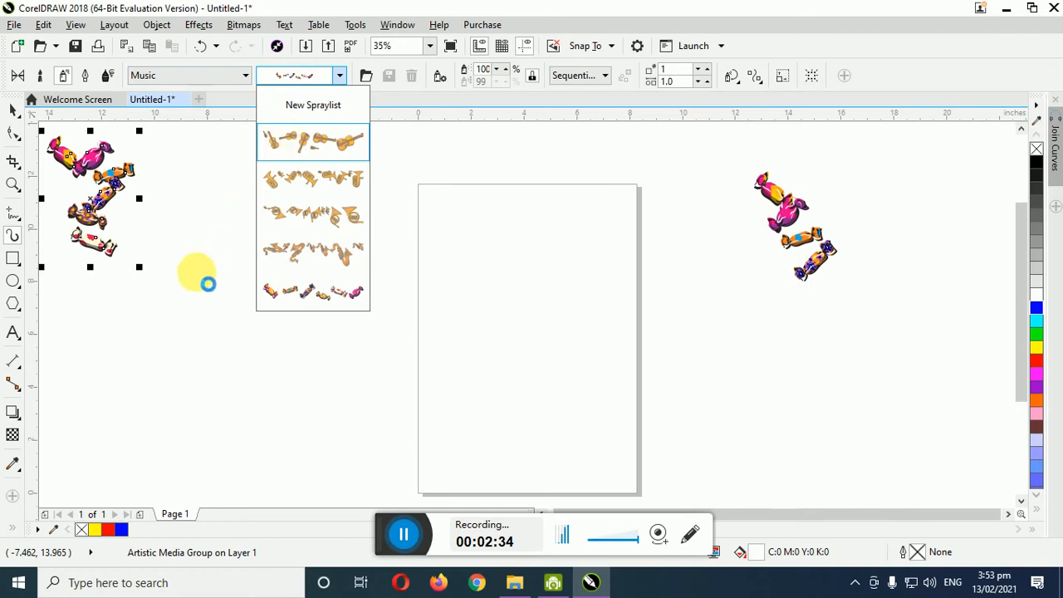
mouse_move(58, 321)
mouse_down()
mouse_move(87, 427)
mouse_move(189, 467)
mouse_up()
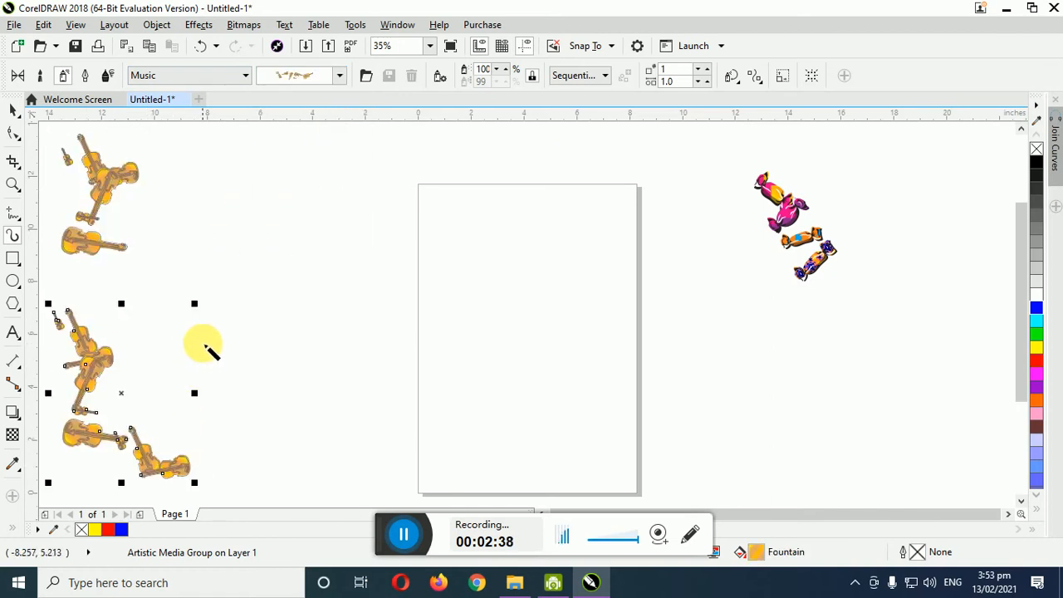
Change the lower violin stroke to the multicoloured hexagonal stone pattern from the Mosaic category
click(176, 75)
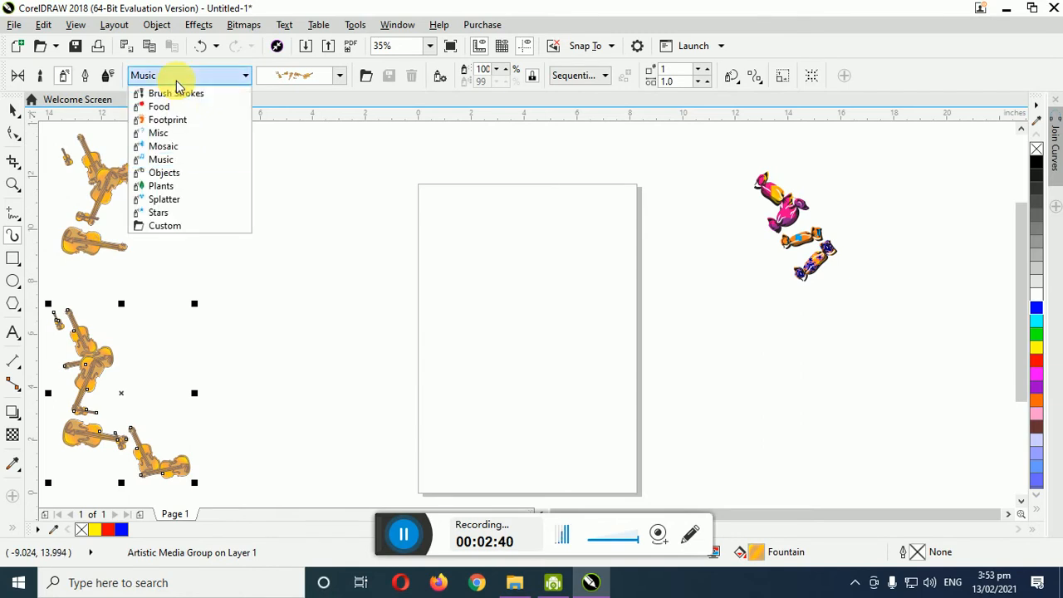
click(185, 147)
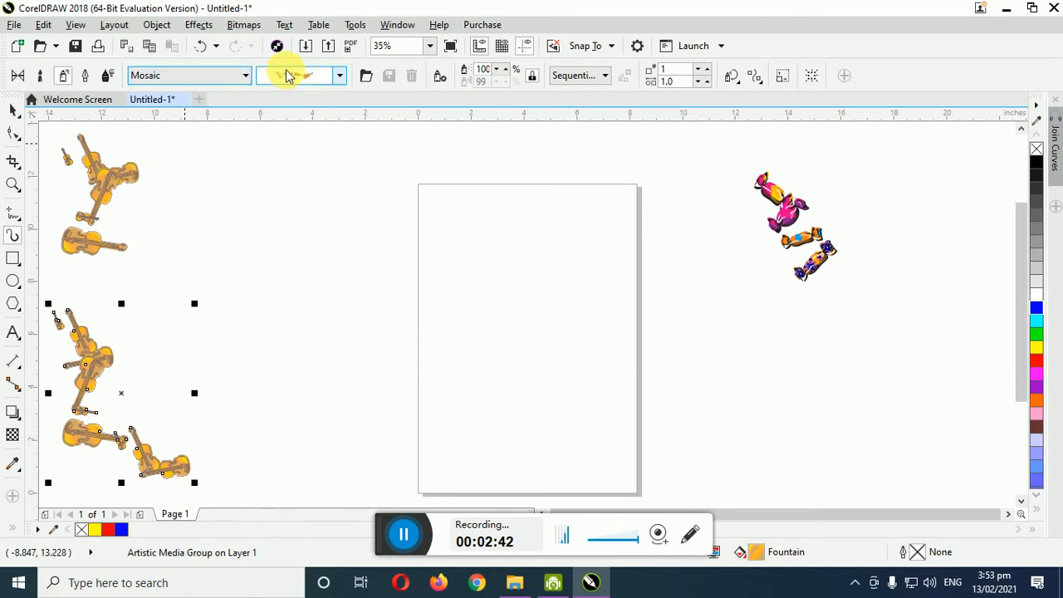
click(290, 77)
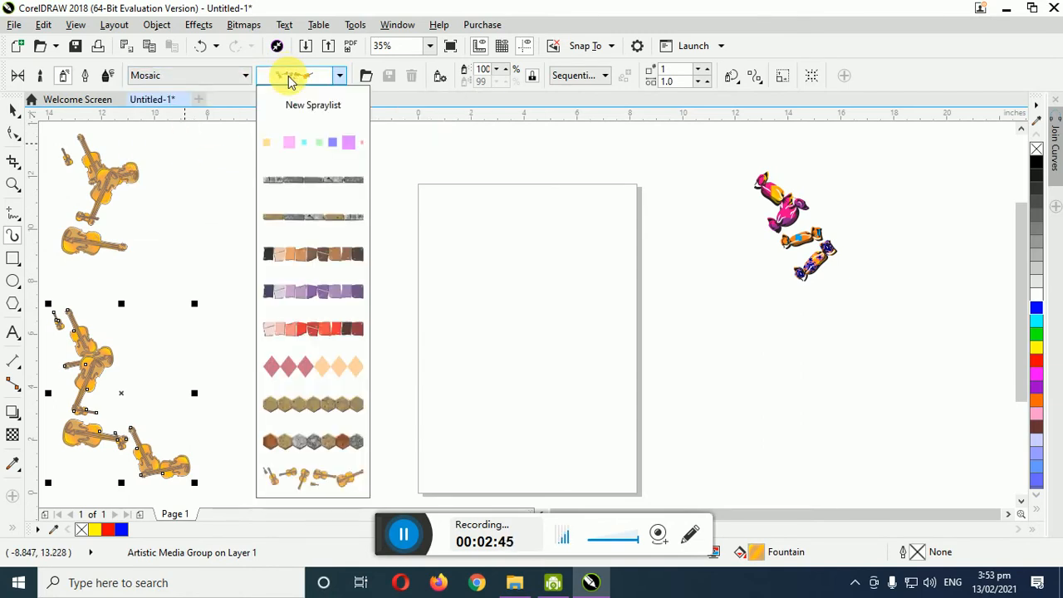
click(331, 441)
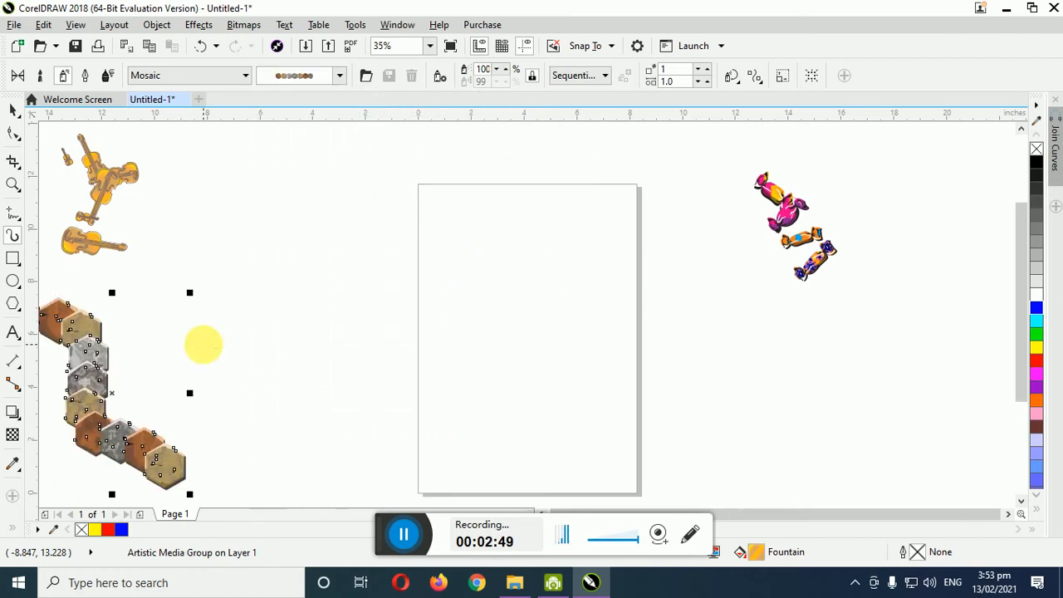
Apply the green tree pattern from the Plants category to the selected stroke and spray a row of trees across the page's lower part
click(200, 73)
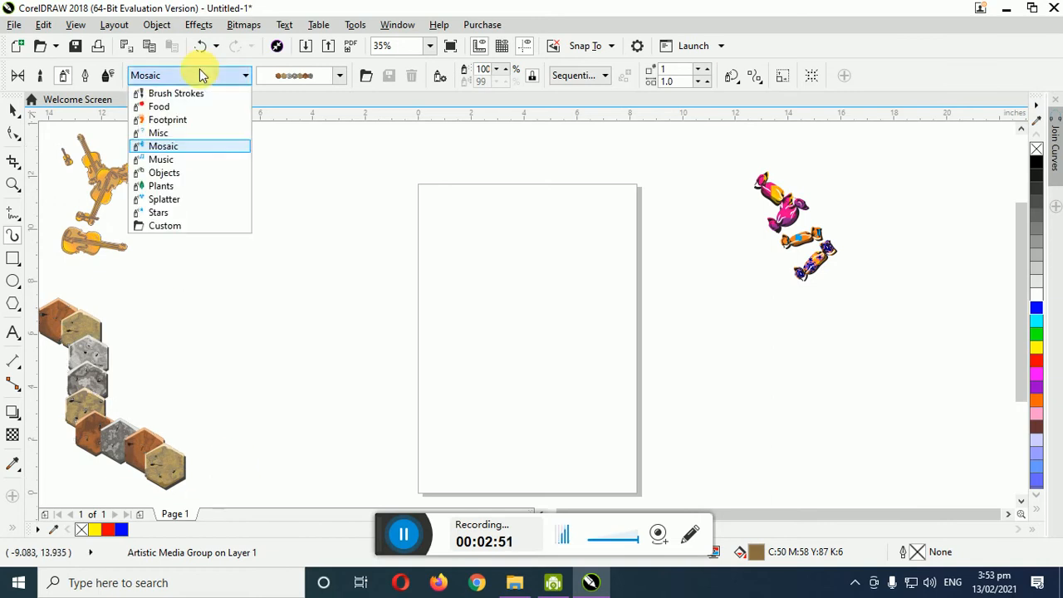
click(207, 190)
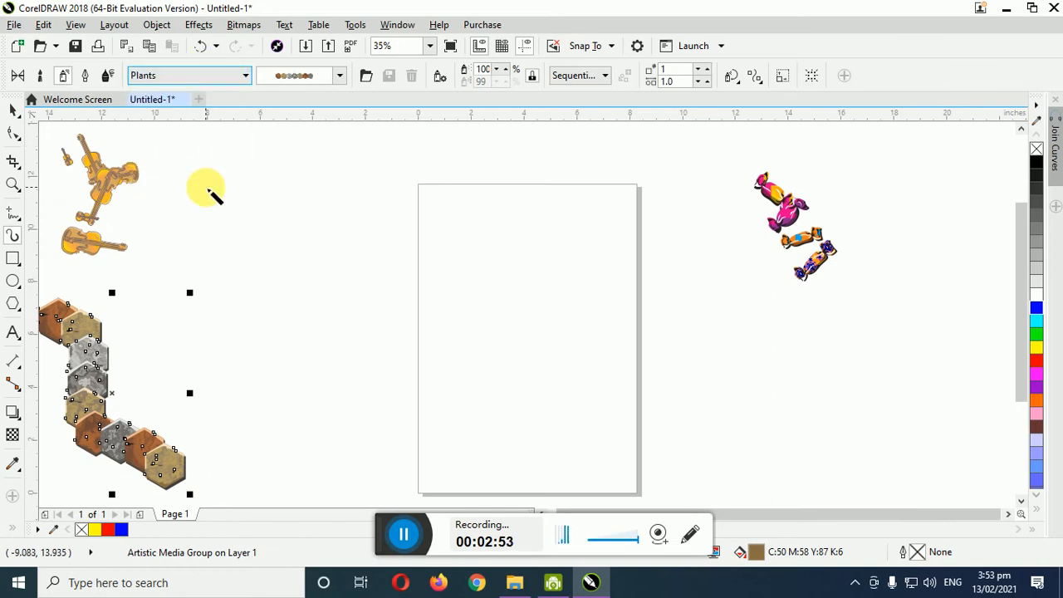
click(287, 79)
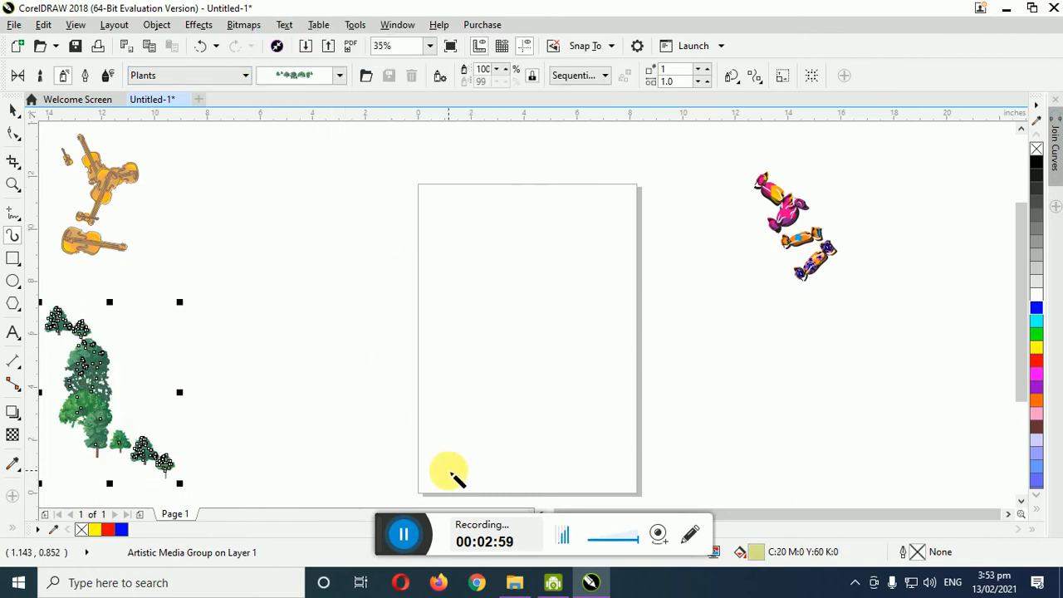
mouse_move(449, 472)
mouse_down()
mouse_move(491, 433)
mouse_move(528, 458)
mouse_move(572, 465)
mouse_move(588, 447)
mouse_move(630, 435)
mouse_move(665, 449)
mouse_up()
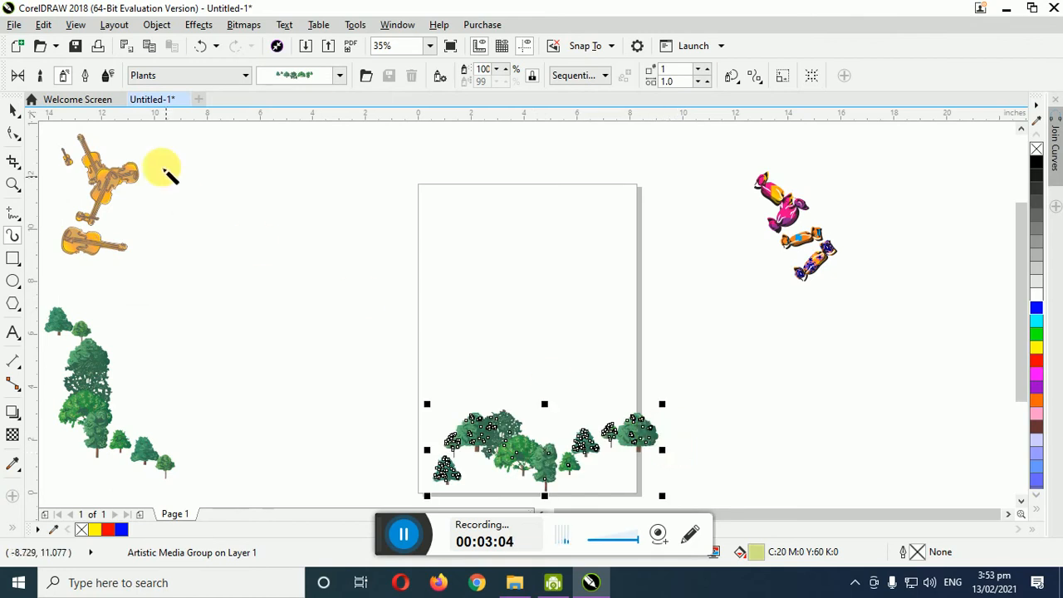
Break apart the tree stroke on the page and delete its separated path curve
click(14, 110)
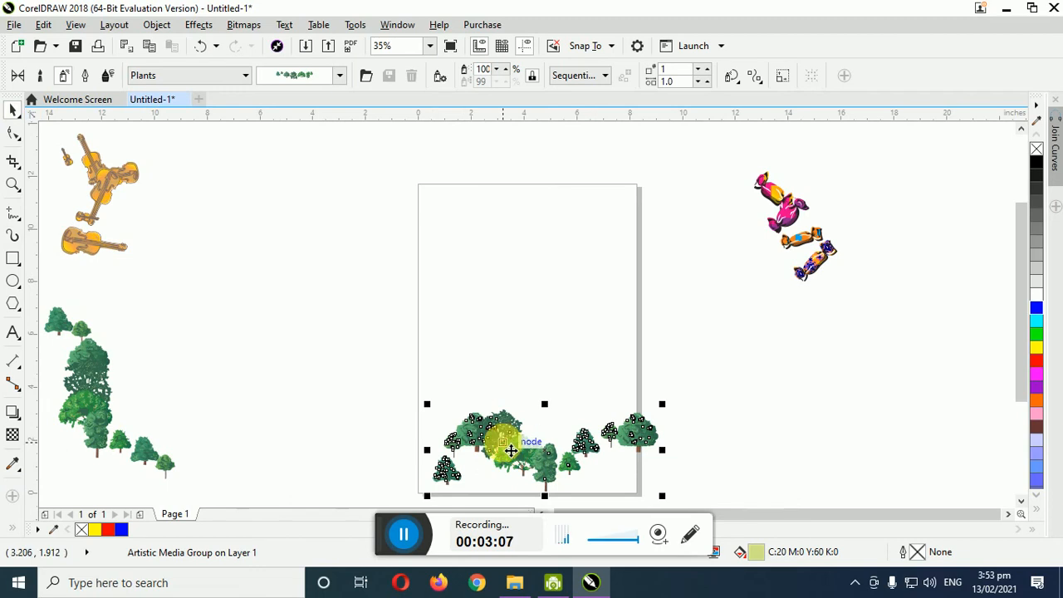
key(ctrl+k)
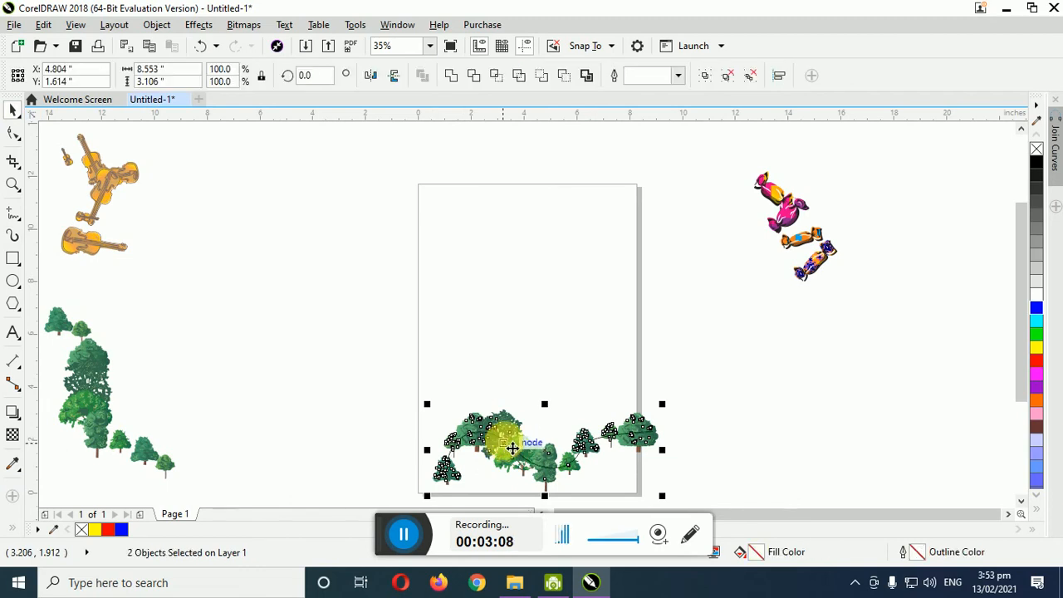
click(531, 401)
drag(542, 475, 525, 382)
key(Delete)
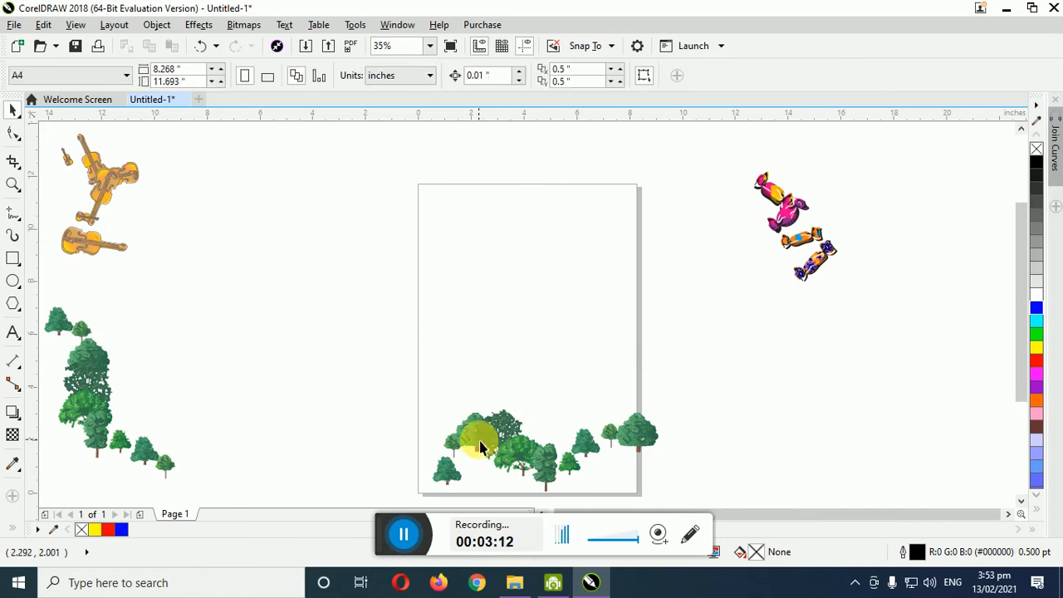
Move the tree group up to the middle of the page and ungroup it into individual trees
drag(470, 434, 449, 390)
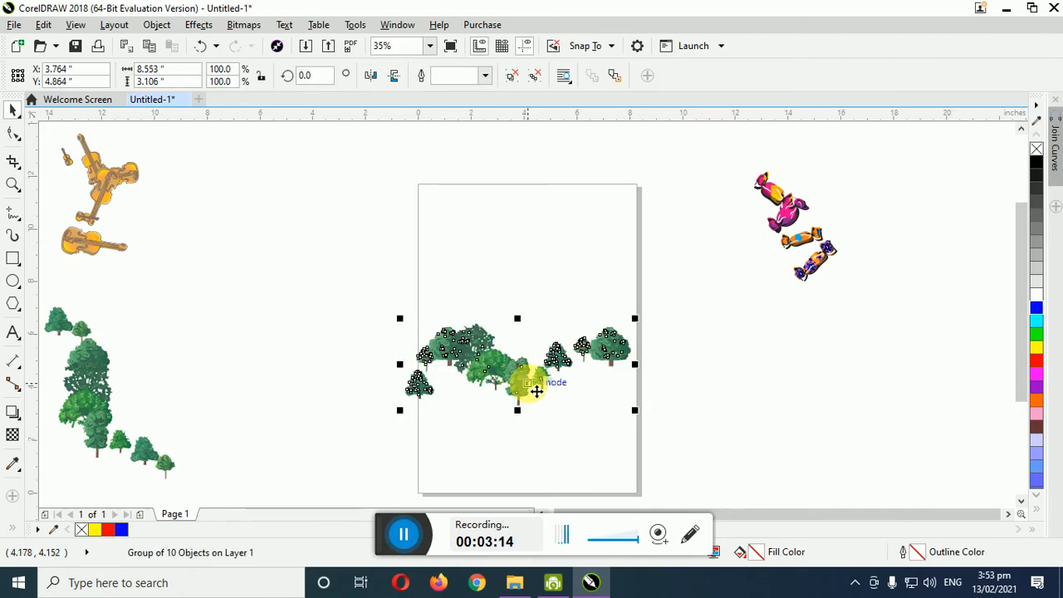
key(ctrl+u)
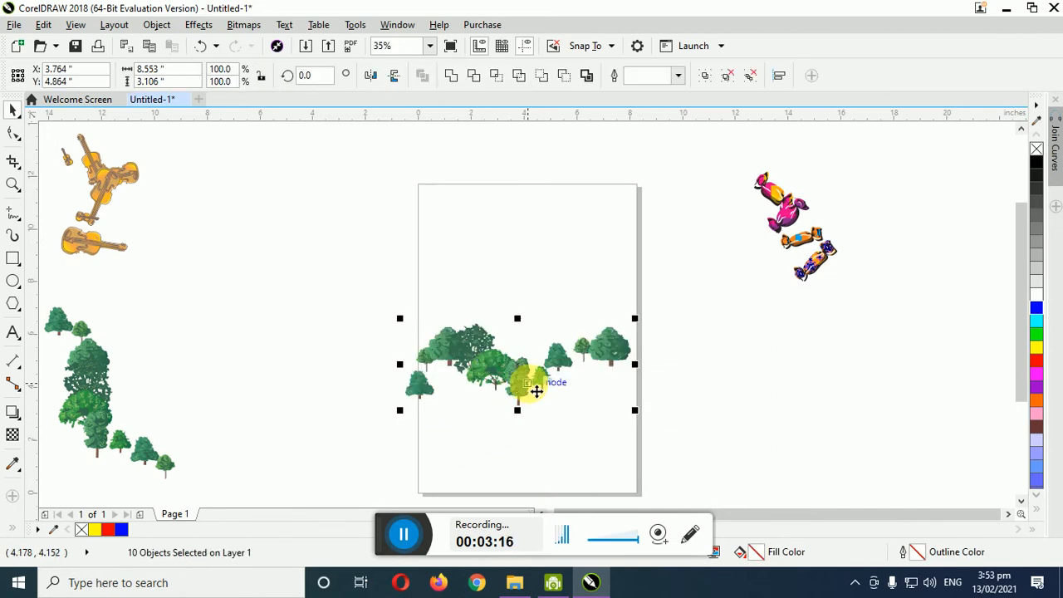
click(544, 406)
Pull five individual trees out of the row, placing one near the page's top and four around its right edge
drag(651, 390, 588, 310)
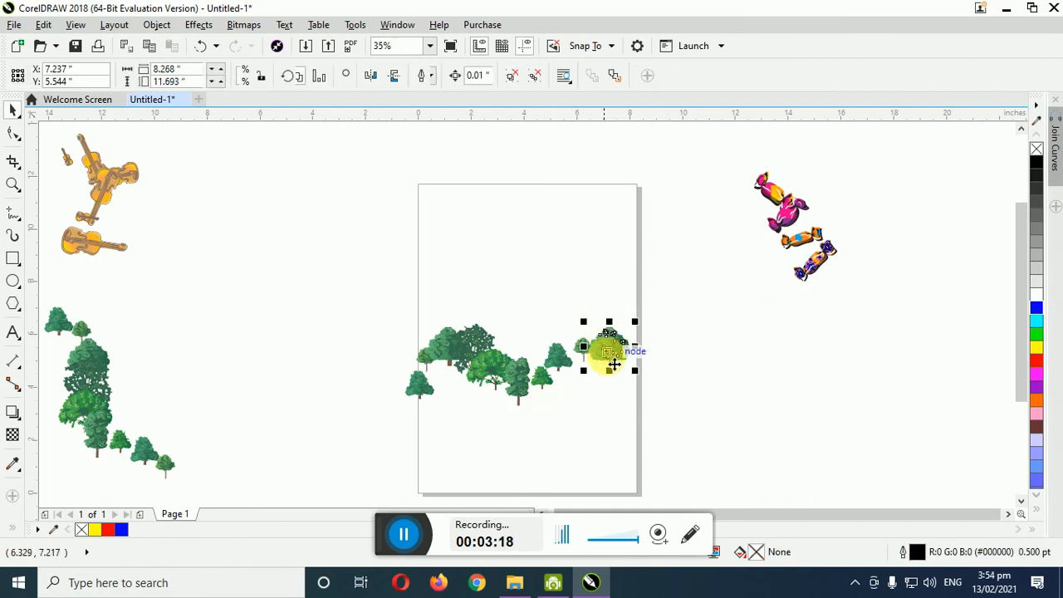
drag(612, 352, 697, 353)
drag(619, 386, 571, 313)
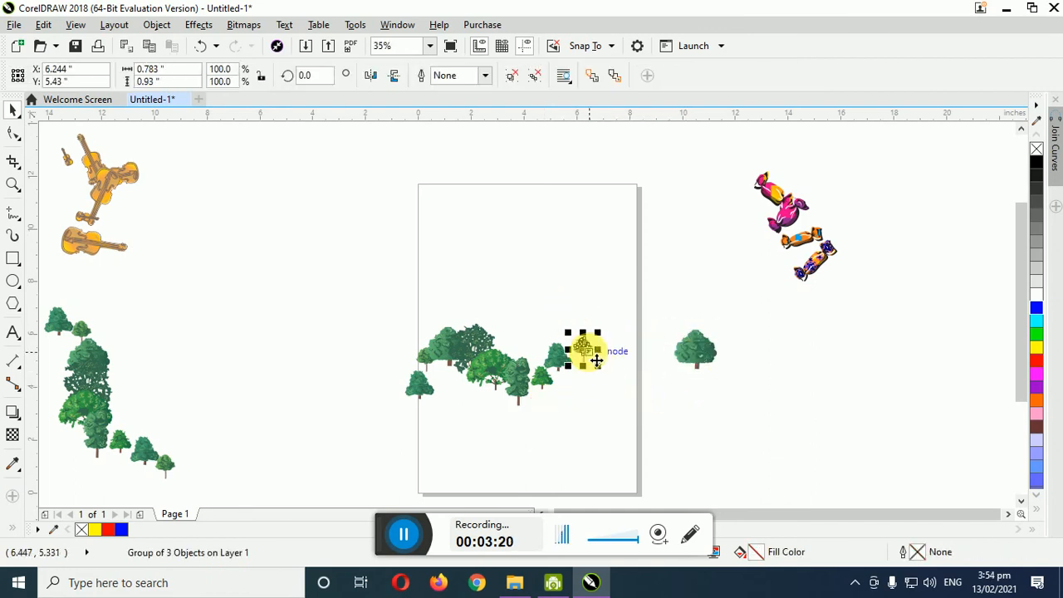
drag(582, 352, 691, 420)
drag(580, 356, 638, 332)
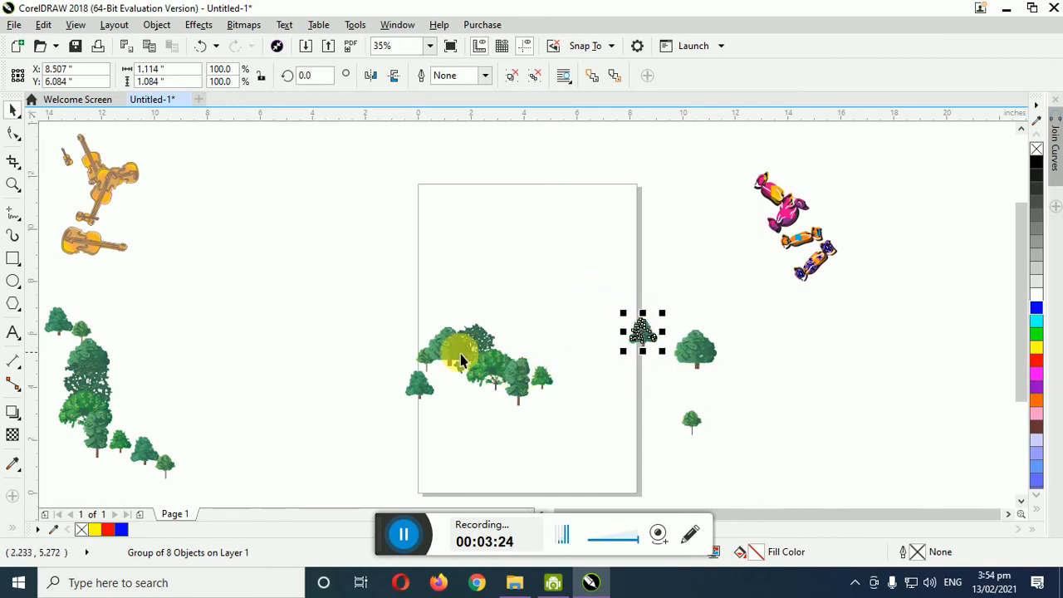
drag(458, 352, 673, 337)
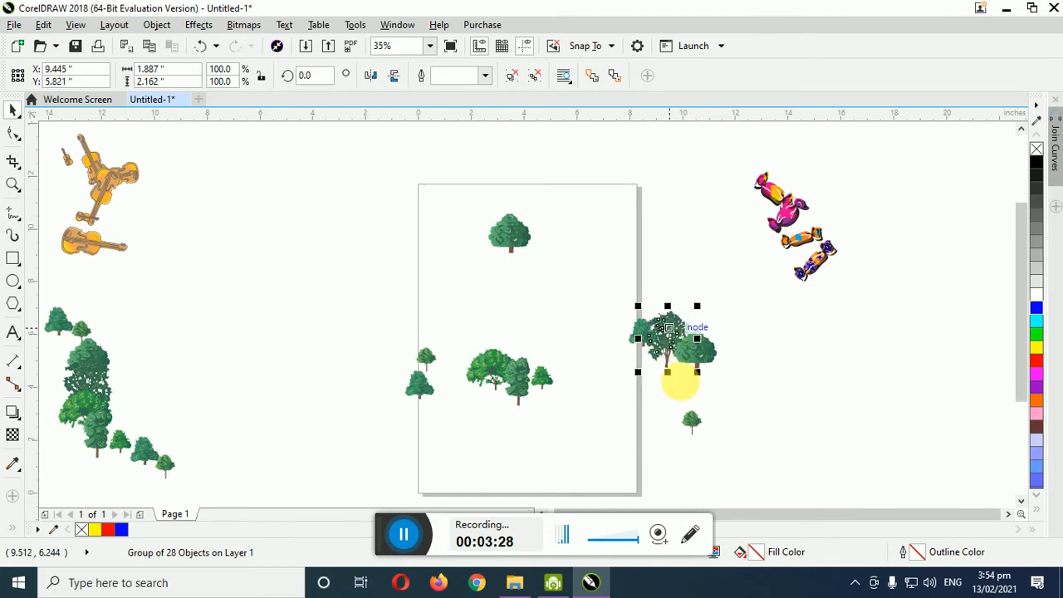
Fill the sparse-leaved tree beside the page with bright green and select the trees around it
click(1036, 337)
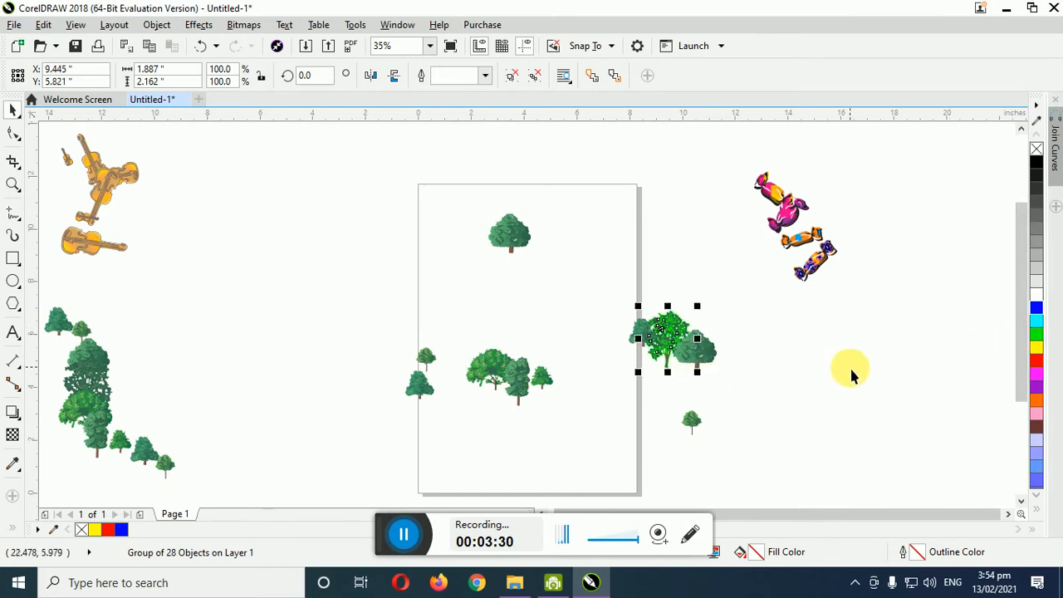
click(612, 413)
drag(605, 302, 802, 428)
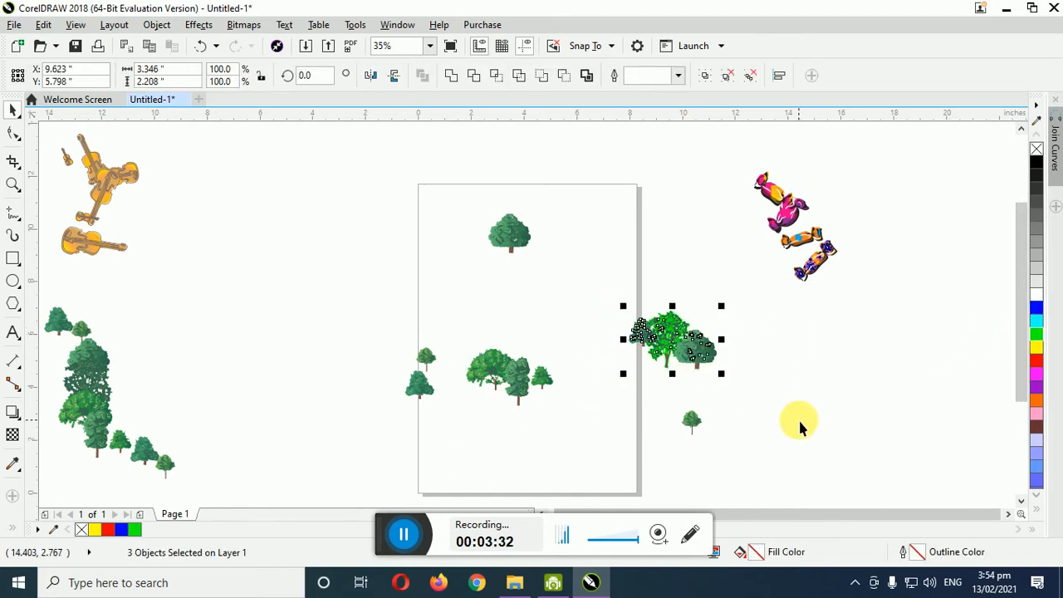
ctrl+click(689, 357)
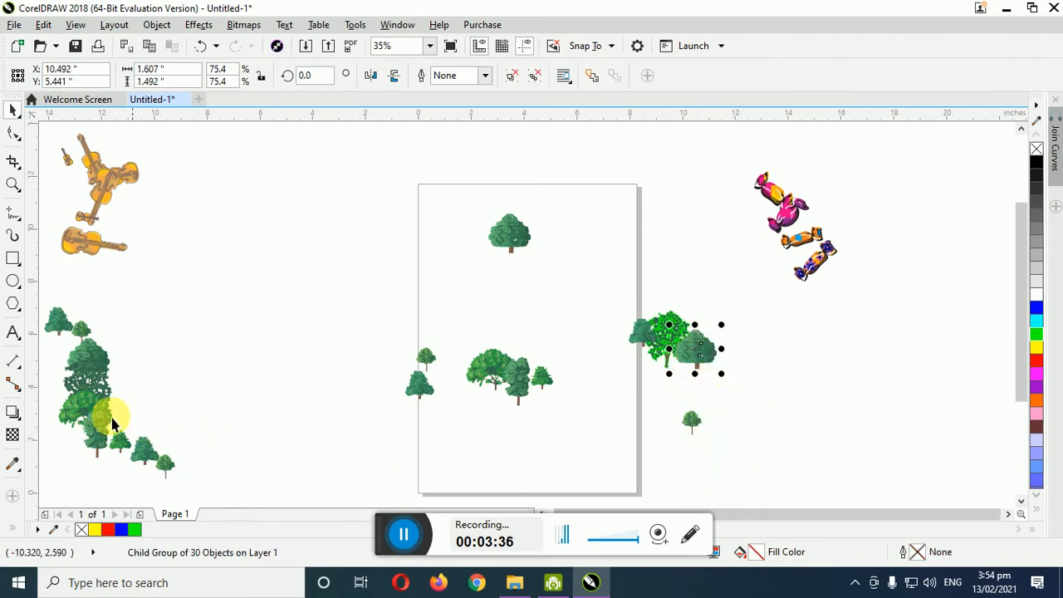
Move the remaining tree stroke onto the page and delete all the trees and the candies, keeping the violin stroke
drag(94, 415, 501, 387)
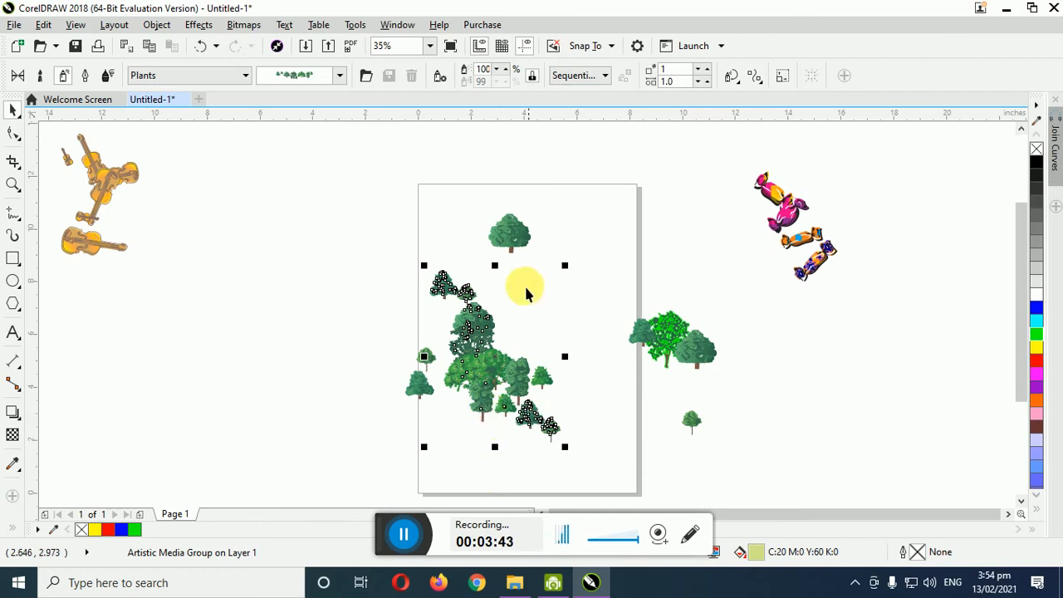
drag(342, 170, 858, 488)
key(Delete)
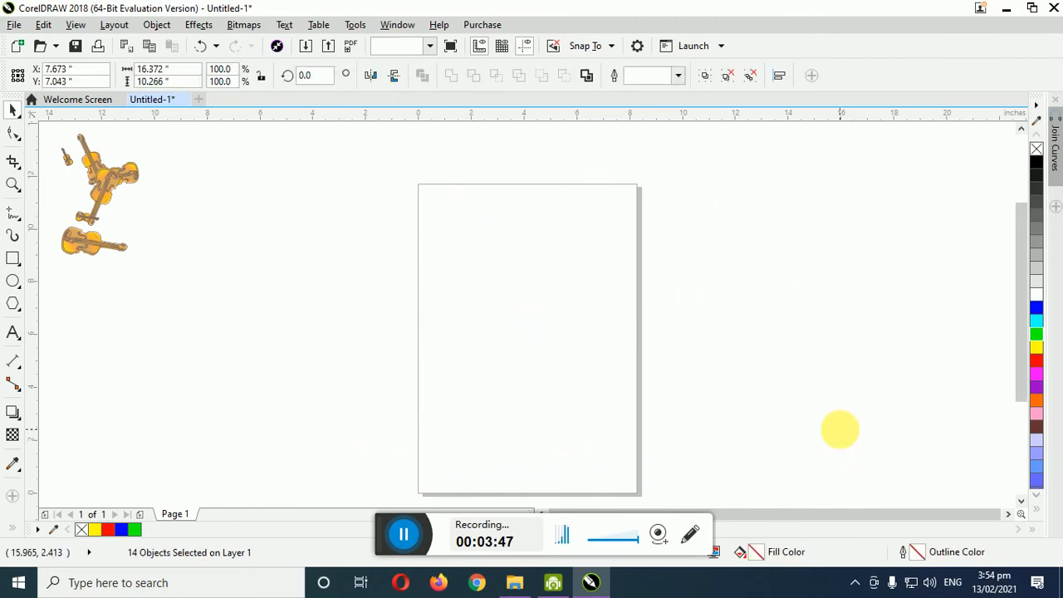
Move the violin stroke closer to the page and break it apart from its path
drag(109, 197, 223, 274)
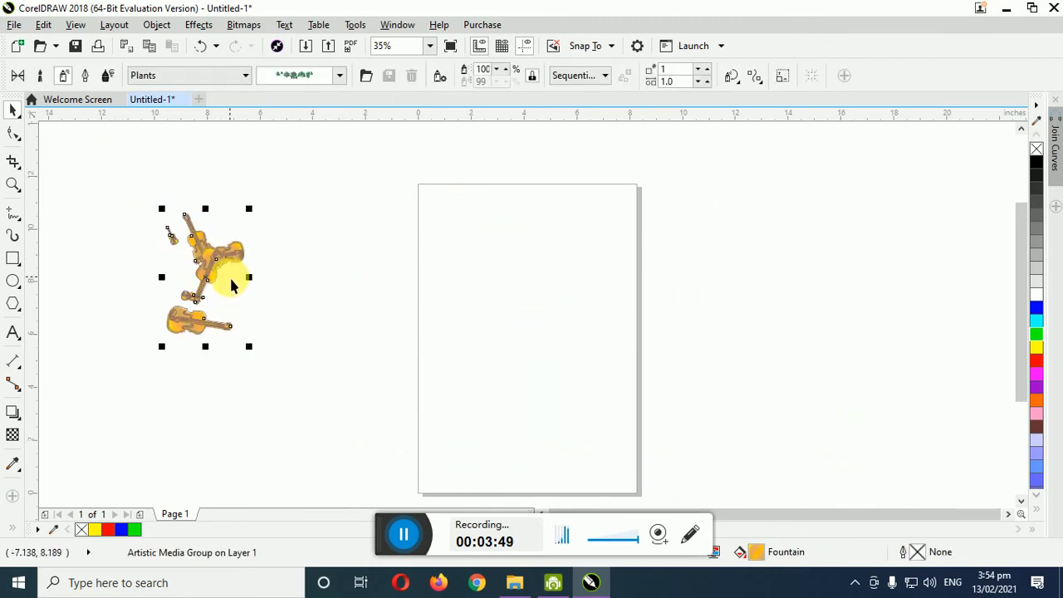
right_click(221, 266)
click(345, 277)
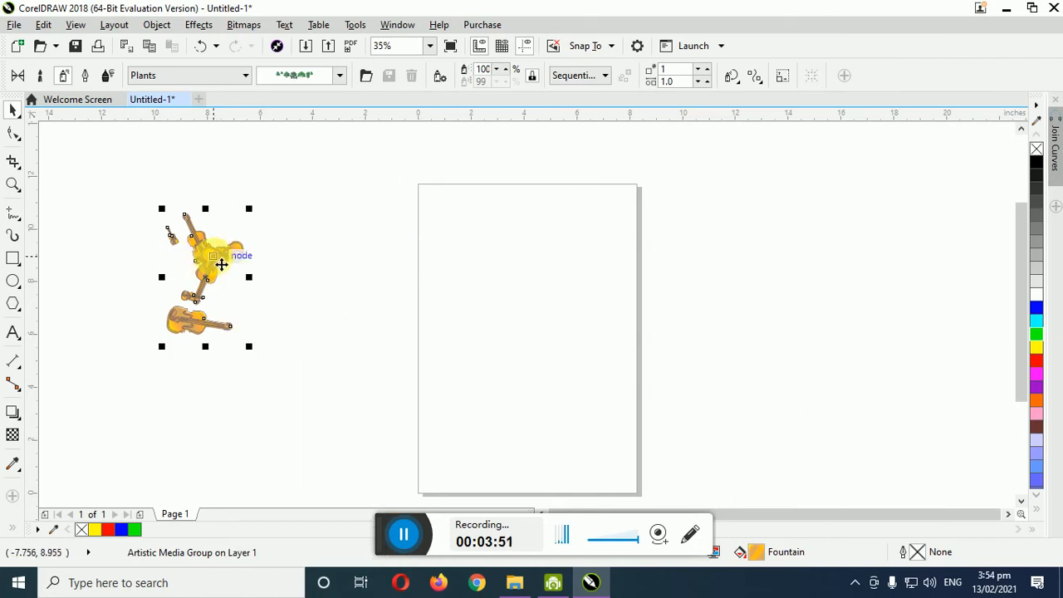
key(ctrl+k)
click(342, 300)
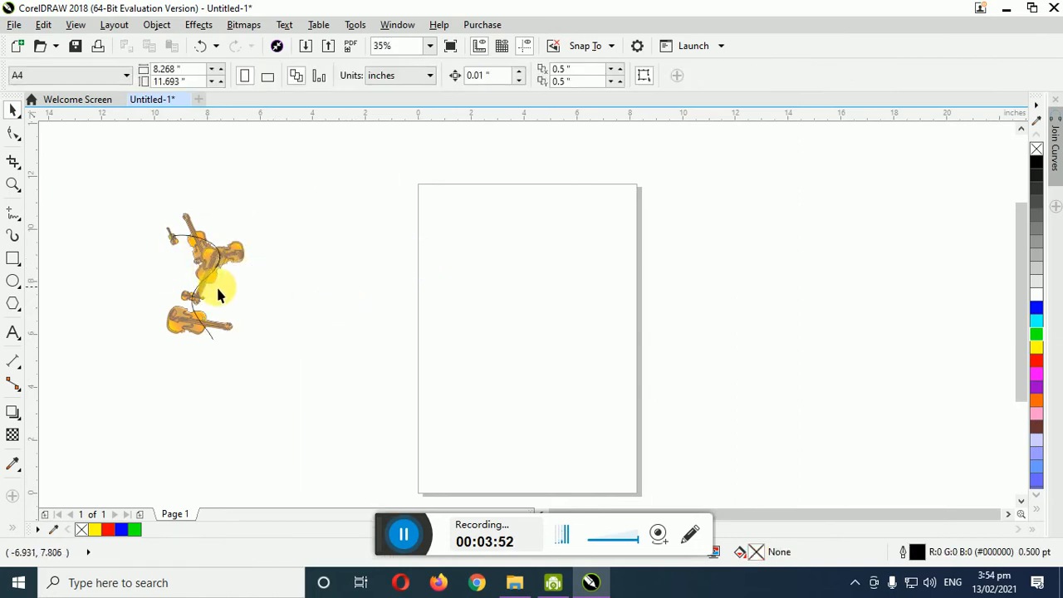
Move the path curve and the violin group away from each other and ungroup the violins
drag(206, 289, 126, 277)
drag(230, 278, 346, 279)
key(ctrl+u)
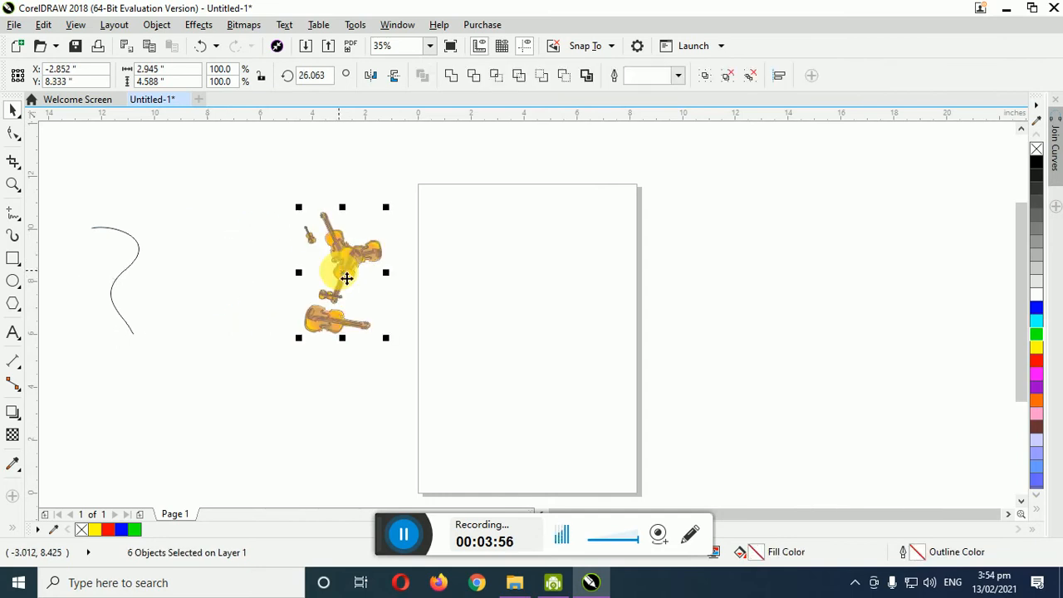
Move the lowest violin onto the page and enlarge it to about 8.4 by 3.6 inches
click(467, 315)
drag(321, 322, 510, 366)
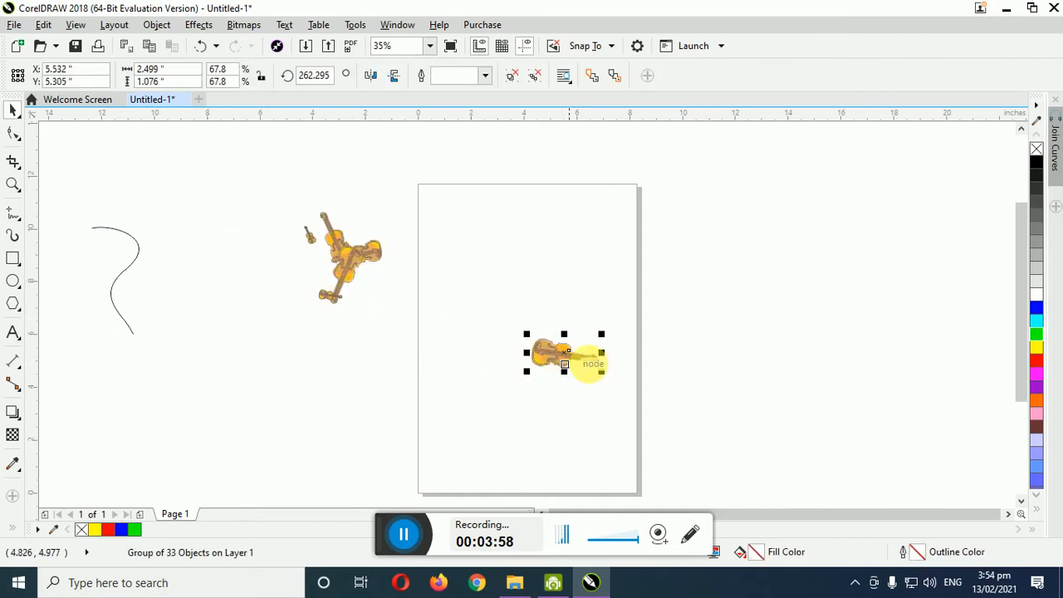
drag(599, 370, 575, 286)
click(582, 359)
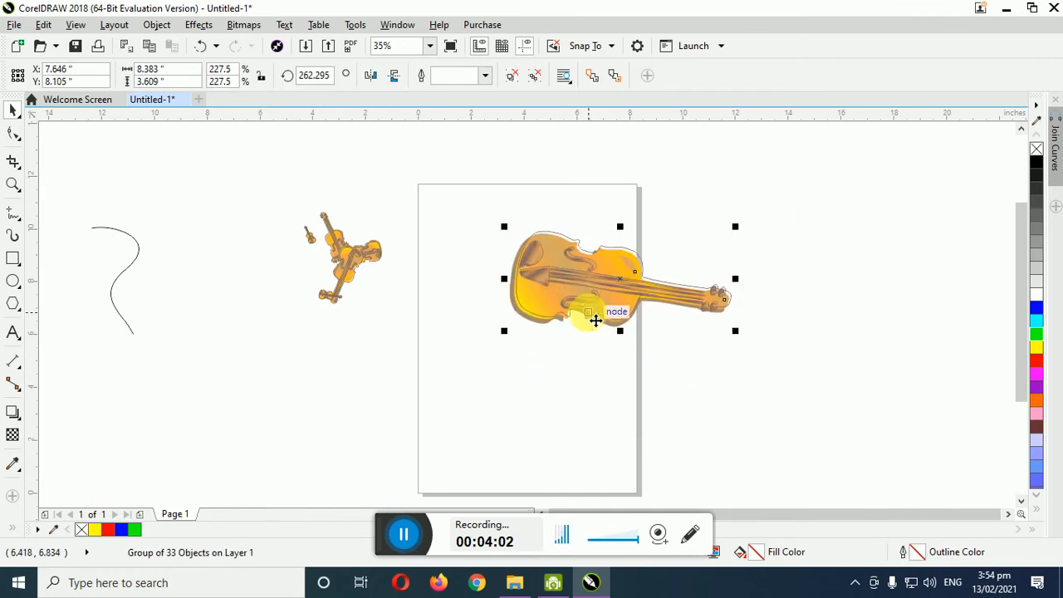
Rotate the enlarged violin counterclockwise to an angle of about 290 degrees
click(611, 287)
drag(745, 229, 700, 162)
click(621, 301)
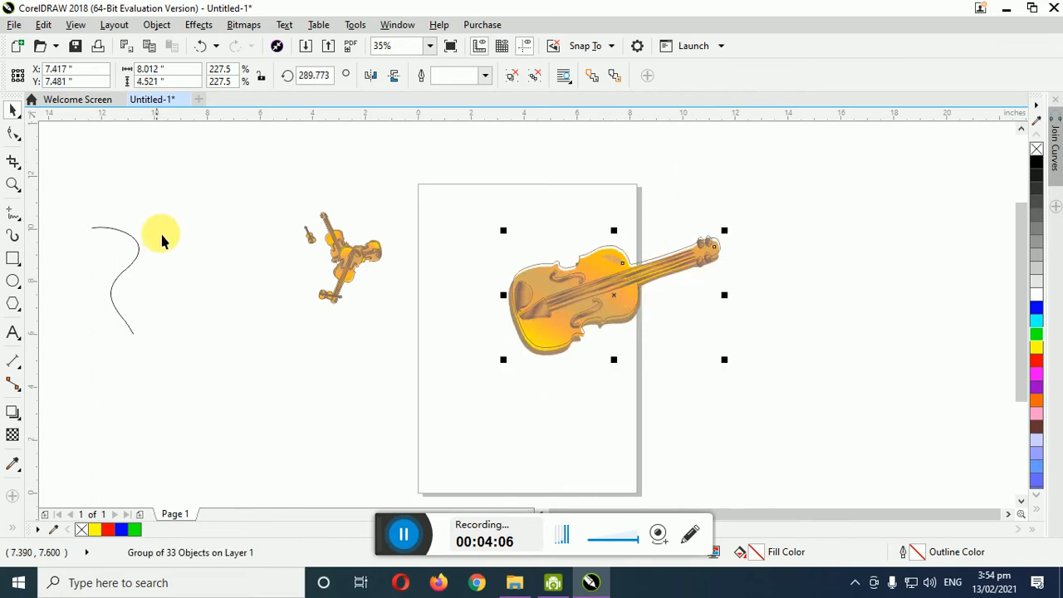
Delete the group of small violins and the leftover path curve beside the page
drag(259, 165, 399, 334)
key(Delete)
click(124, 268)
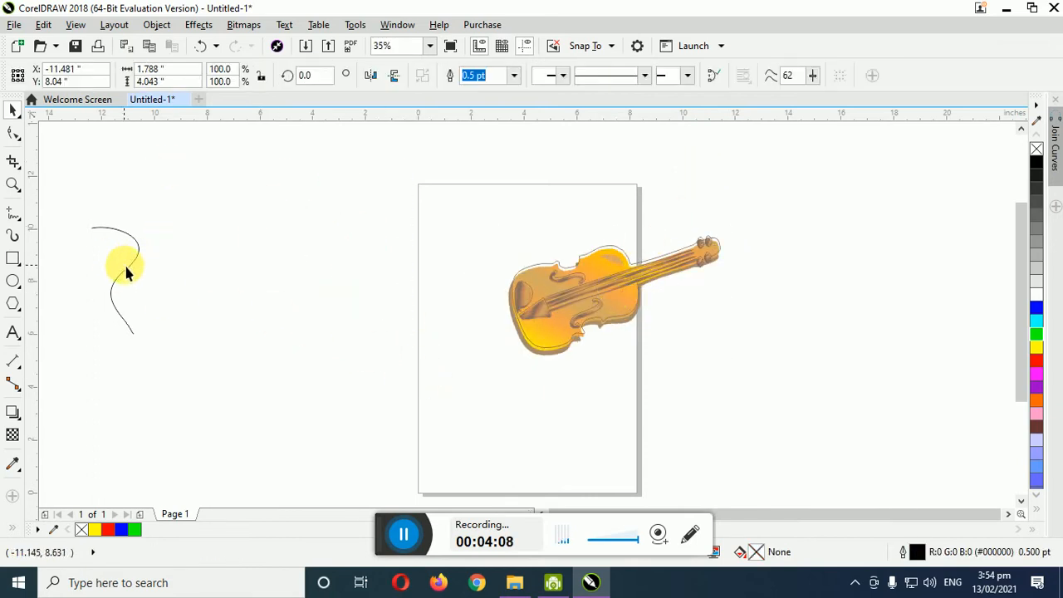
key(Delete)
Move the violin's rotation center just below its lower-left corner and make a copy rotated 45 degrees around it
click(605, 299)
click(615, 301)
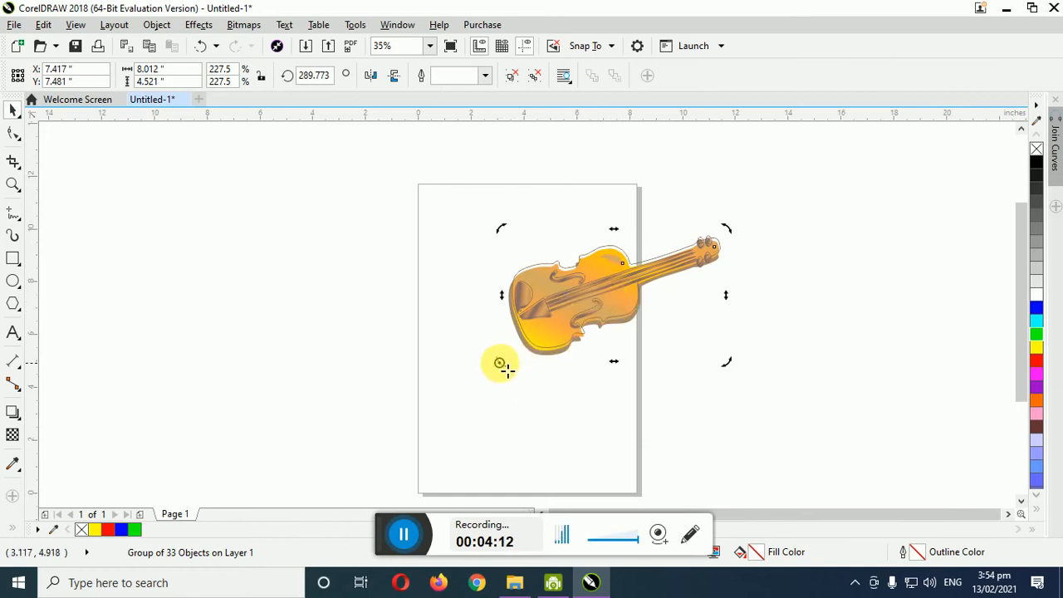
mouse_move(721, 234)
mouse_down()
mouse_move(648, 198)
mouse_move(524, 187)
mouse_move(575, 208)
mouse_up()
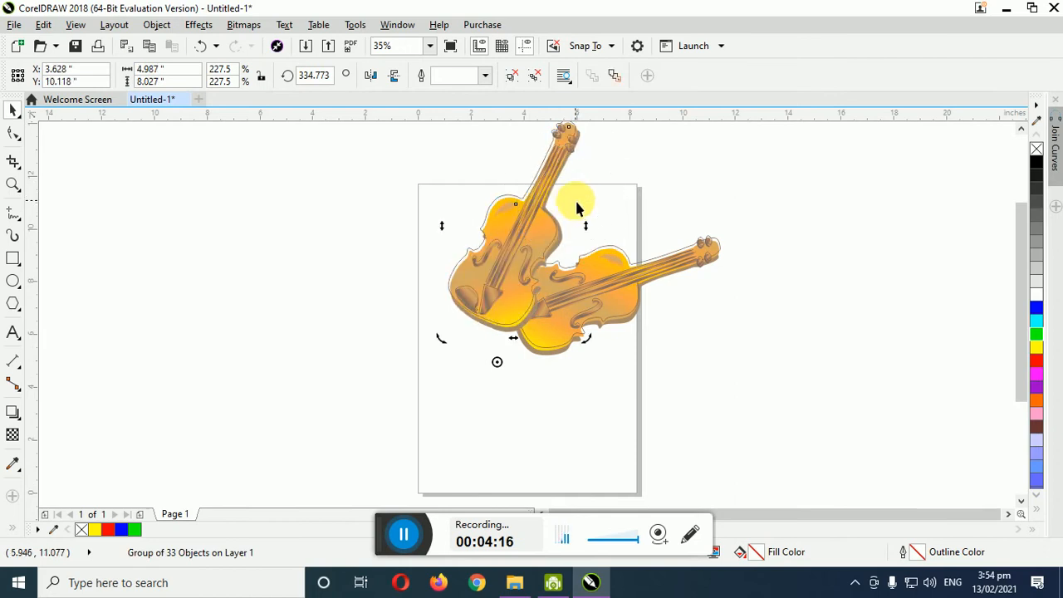
Repeat the rotated duplication six times to complete a circular ring of eight violins
key(ctrl+r)
key(ctrl+r)
key(ctrl+r)
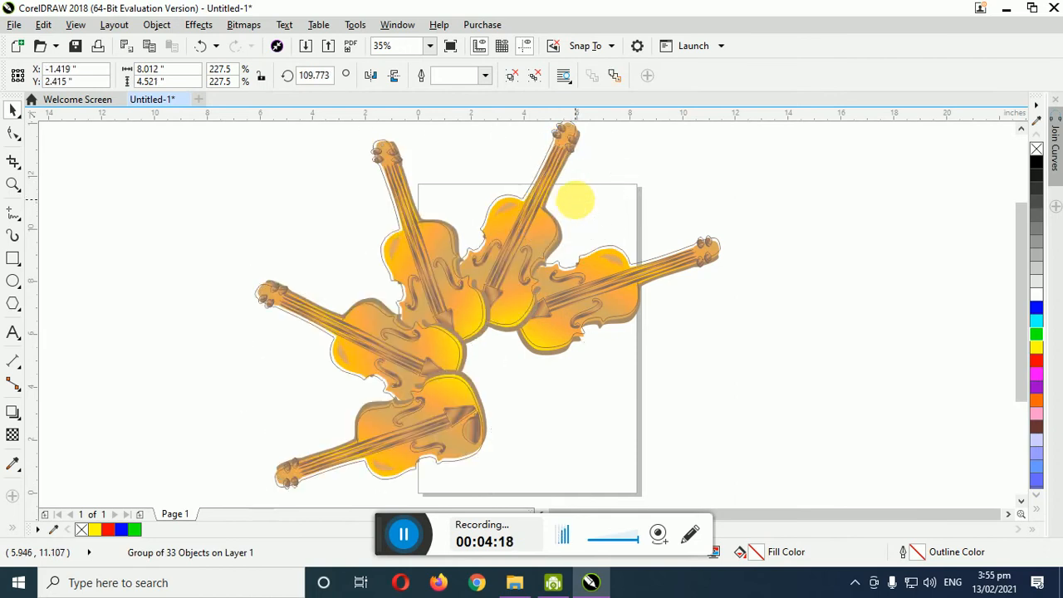
key(ctrl+r)
key(ctrl+r)
key(ctrl+r)
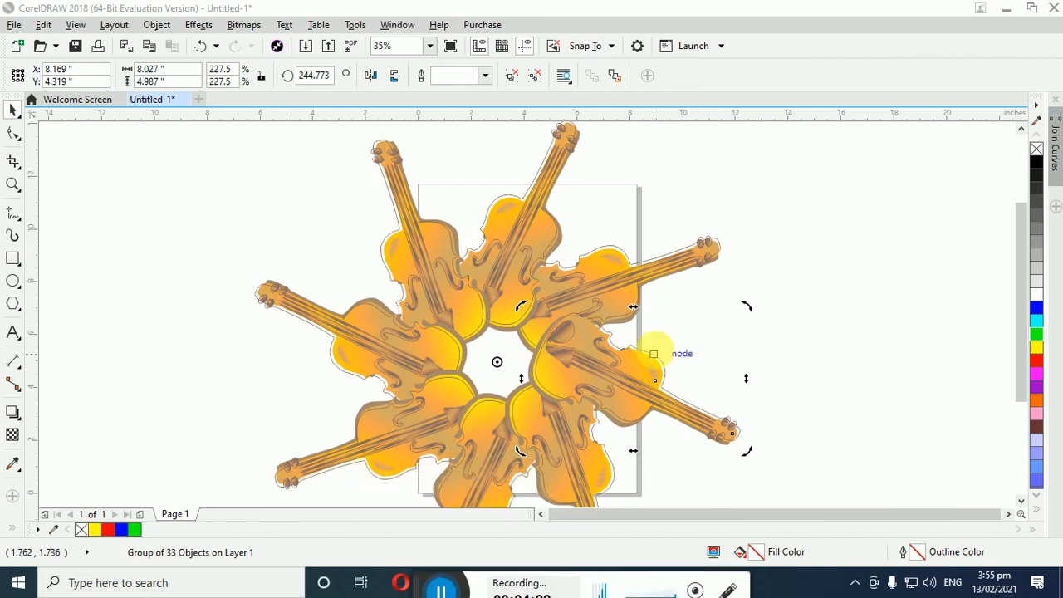
Select all the violins in the ring and group them
click(208, 187)
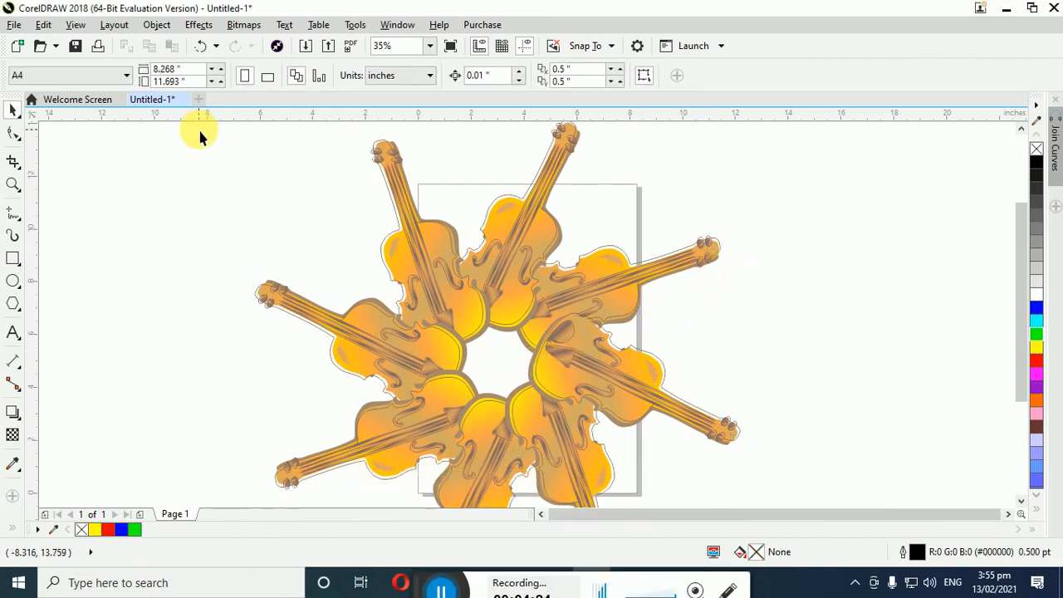
key(ctrl+a)
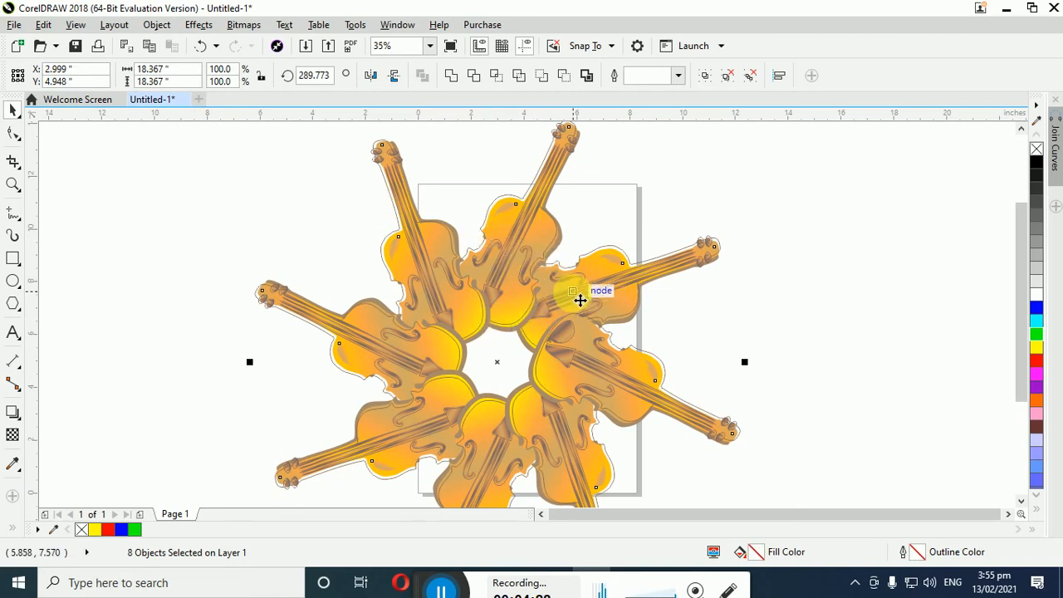
key(ctrl+g)
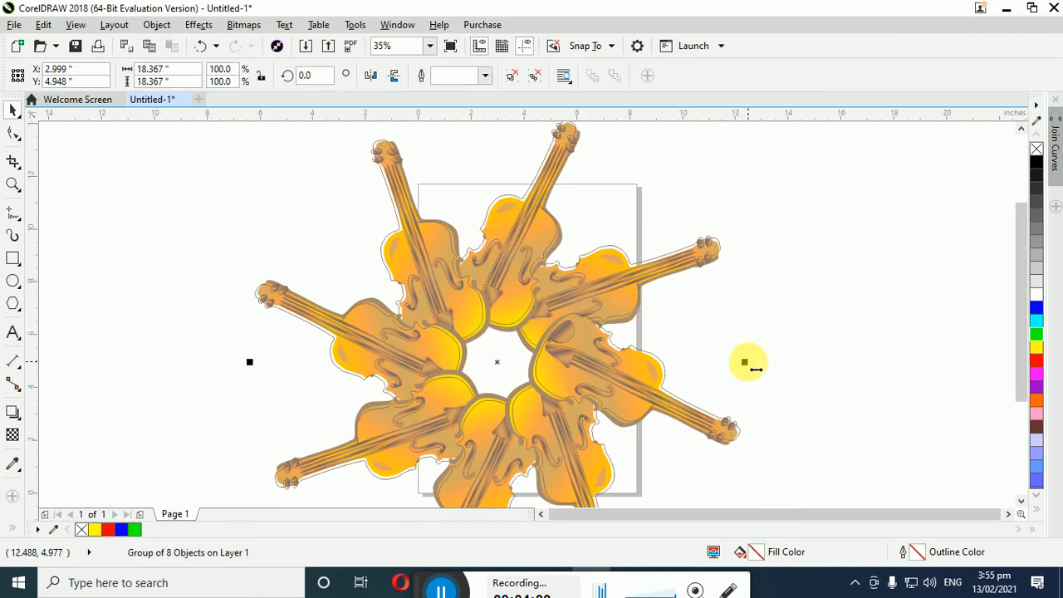
Shrink the violin ring to about 11 by 10.6 inches and delete it from the drawing
drag(747, 360, 476, 264)
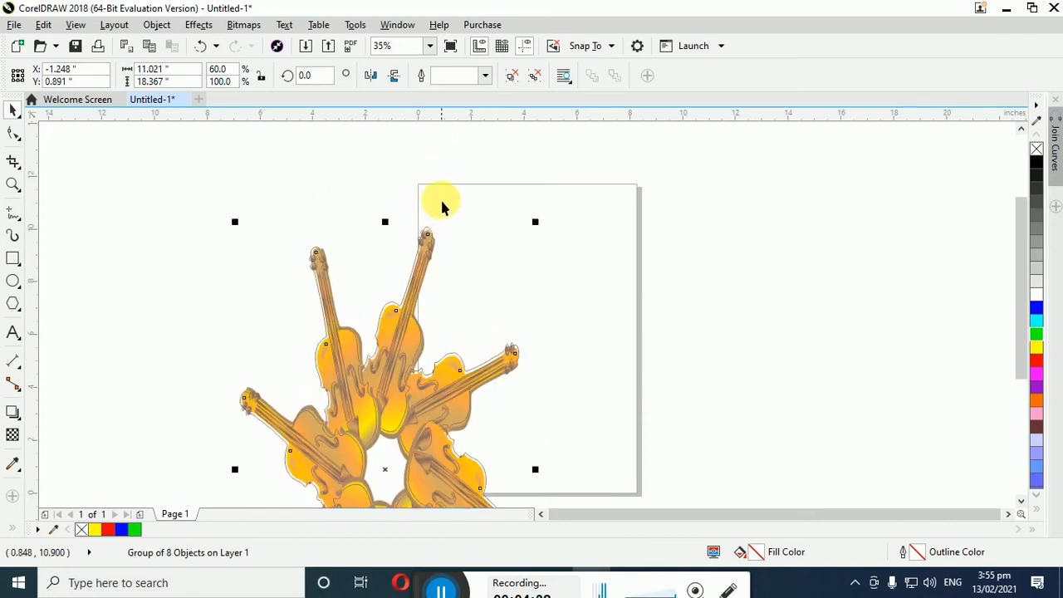
drag(387, 225, 416, 436)
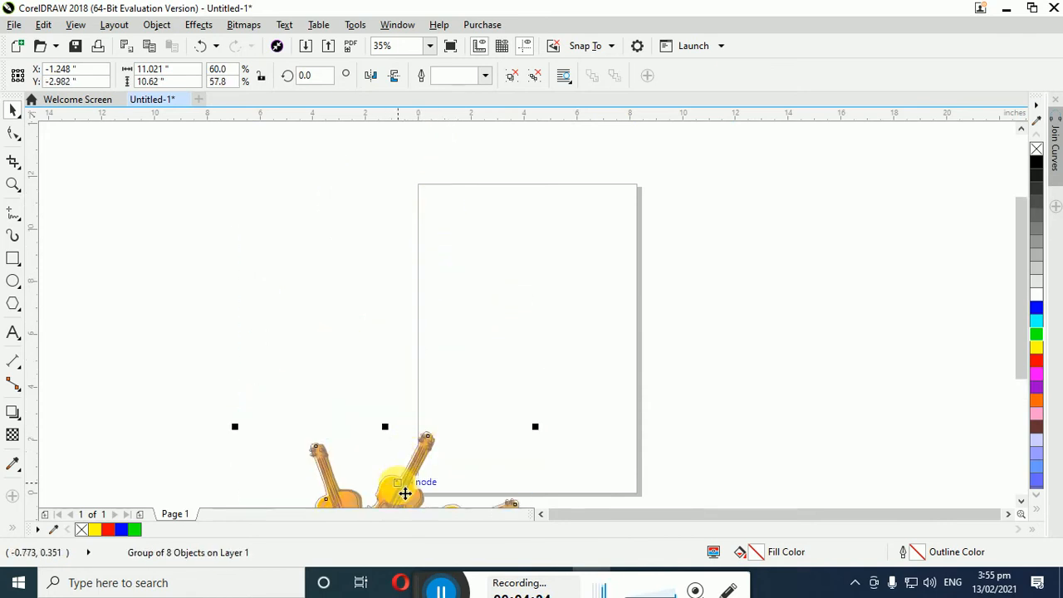
drag(407, 487, 673, 309)
key(Delete)
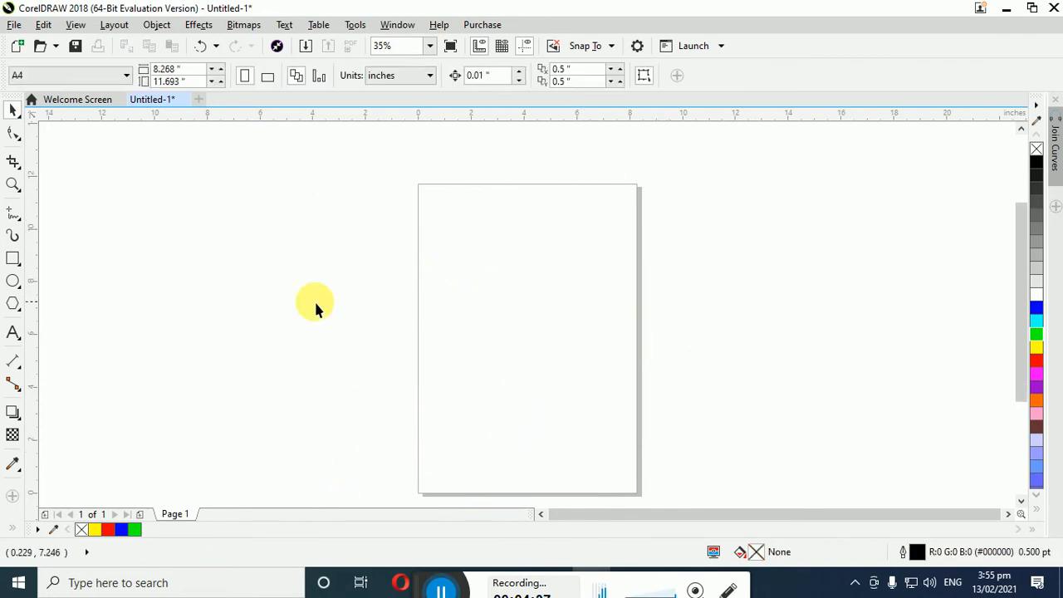
Activate the Artistic Media sprayer, set its category to Stars and look through the available spray patterns
click(12, 236)
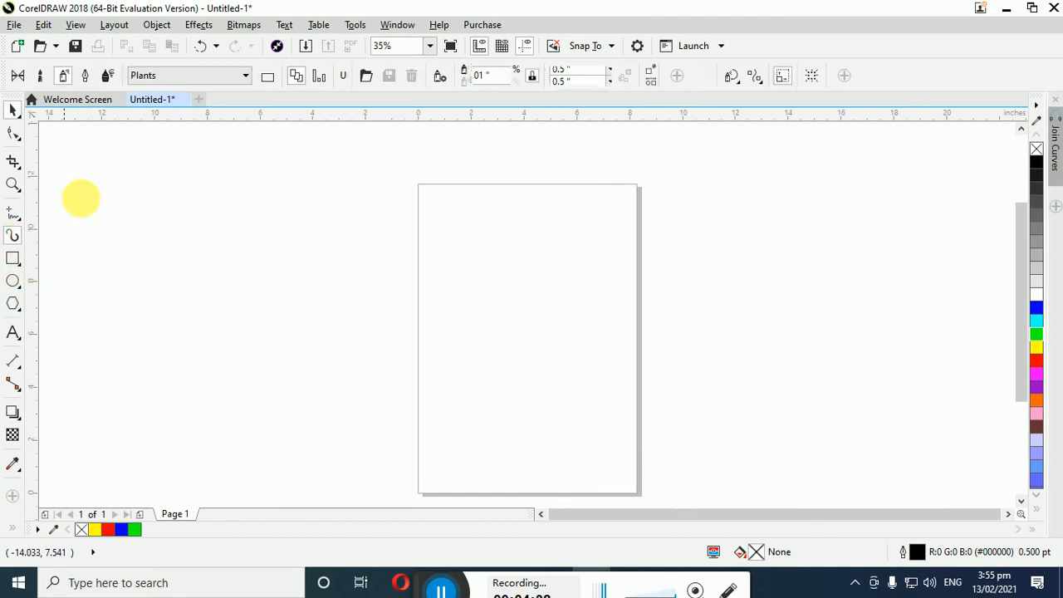
click(159, 77)
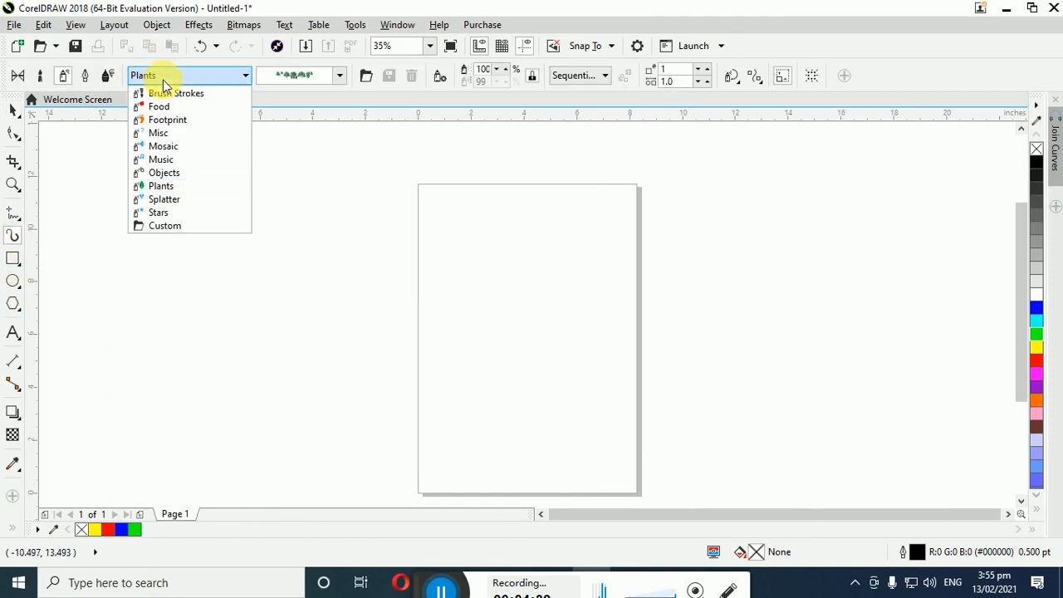
click(192, 213)
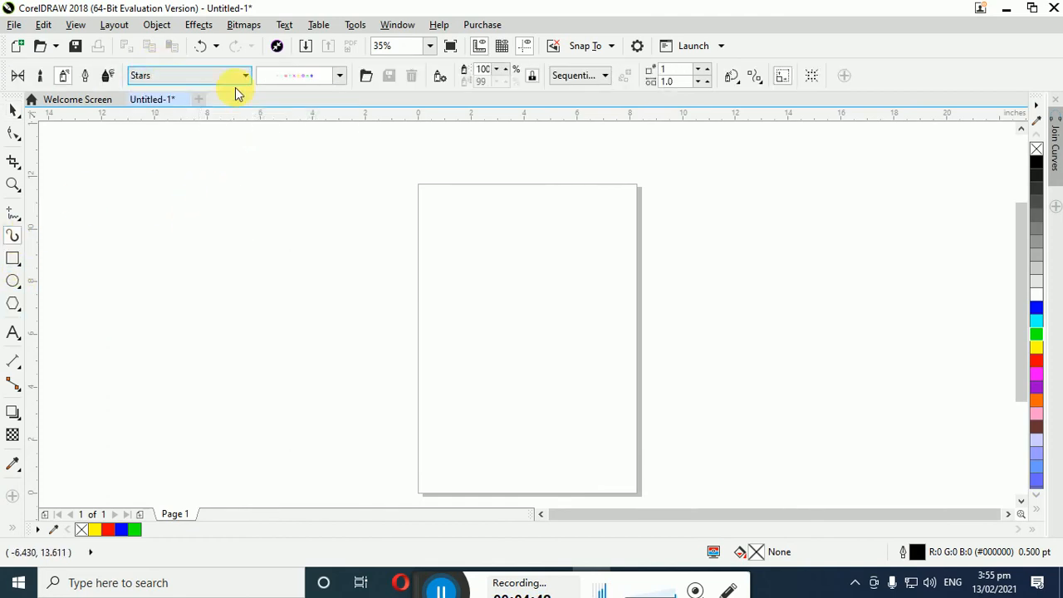
click(310, 79)
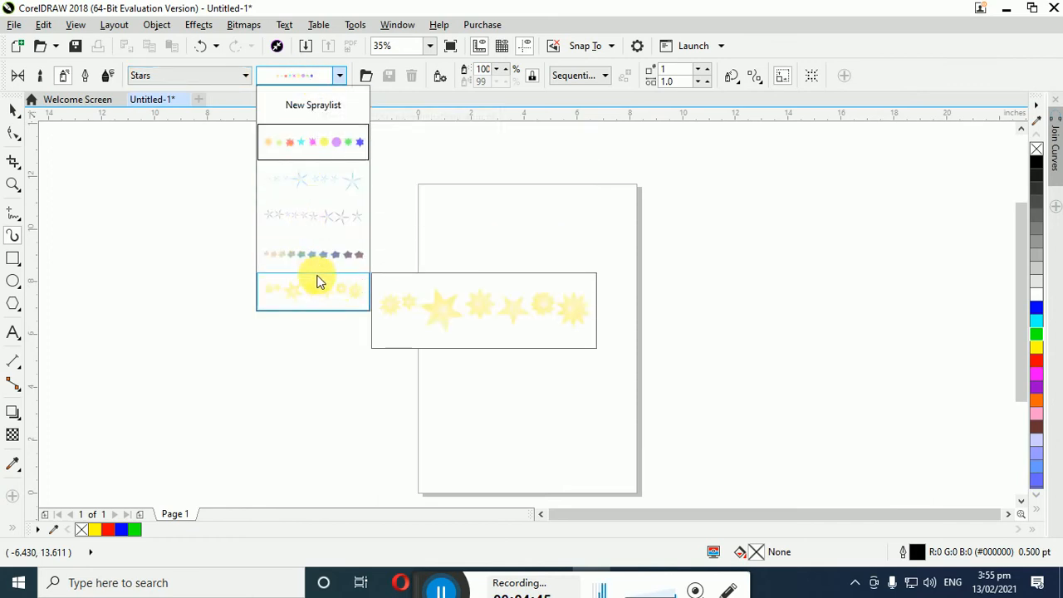
click(156, 183)
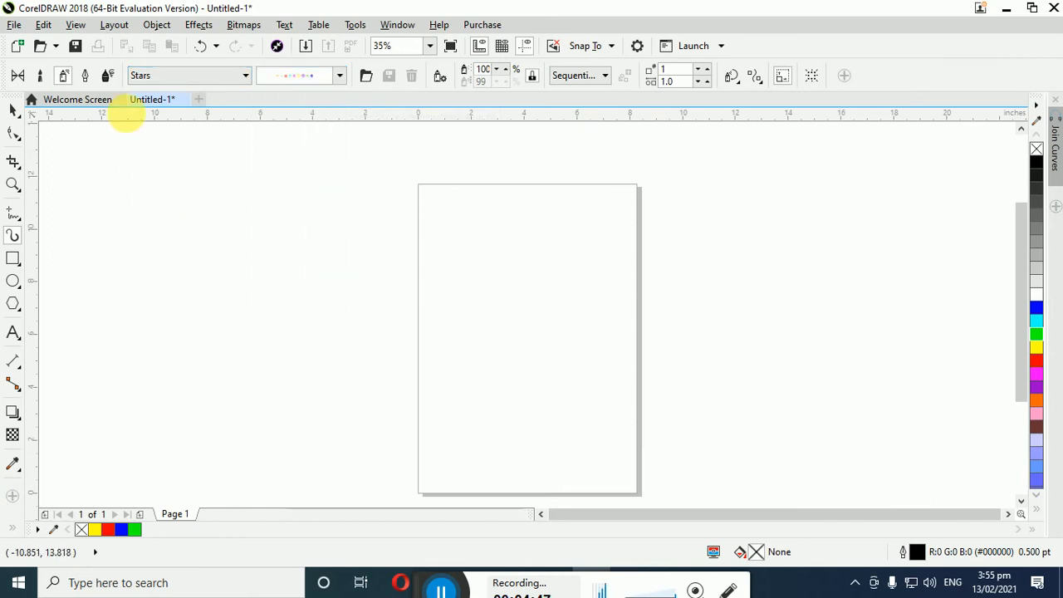
Choose the multicolored star pattern and spray a long wavy stroke from the page's upper left to beyond its lower right
click(585, 81)
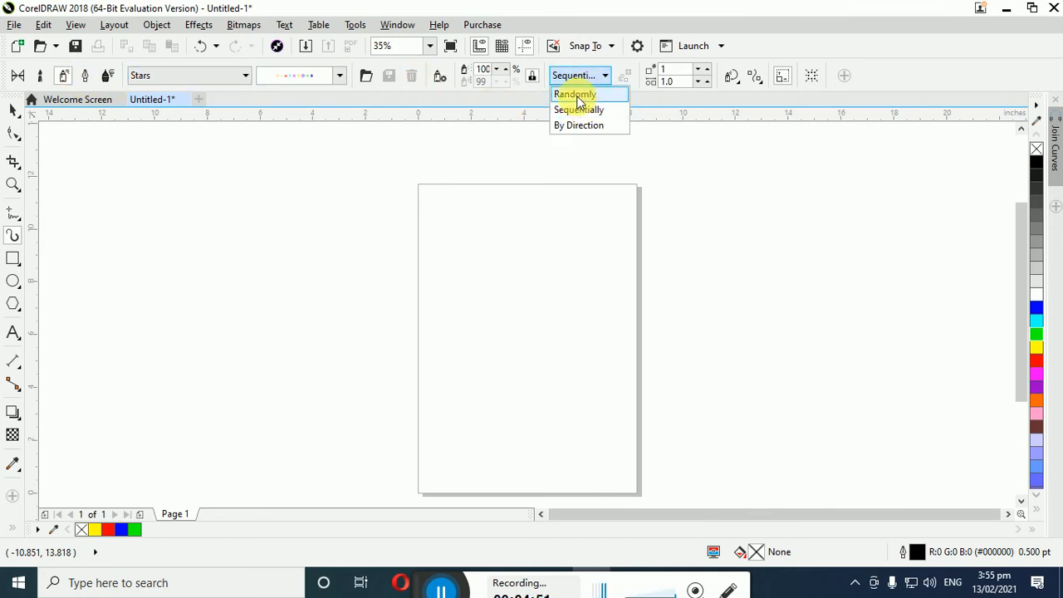
click(287, 76)
click(291, 77)
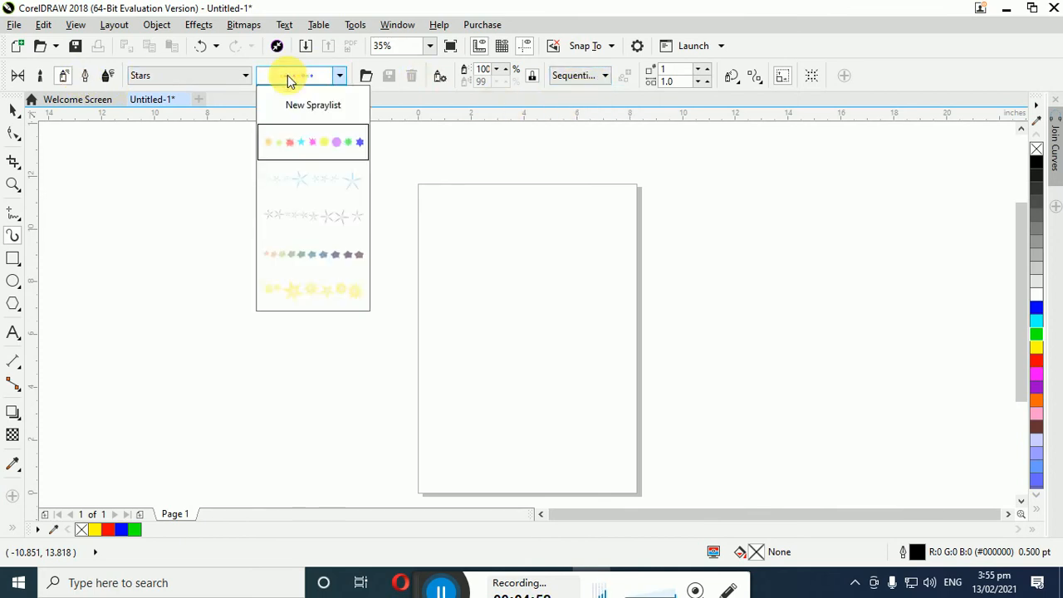
click(321, 142)
mouse_move(418, 225)
mouse_down()
mouse_move(532, 284)
mouse_move(688, 453)
mouse_move(838, 469)
mouse_up()
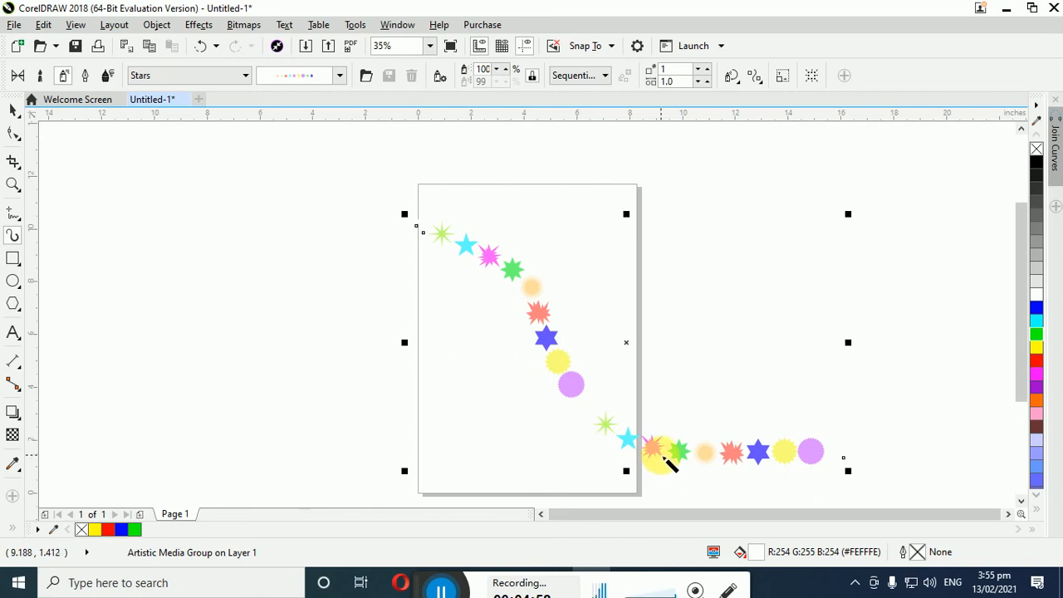
Set the long star stroke's spray order to Randomly and spray three more star strokes on and beside the page
click(573, 74)
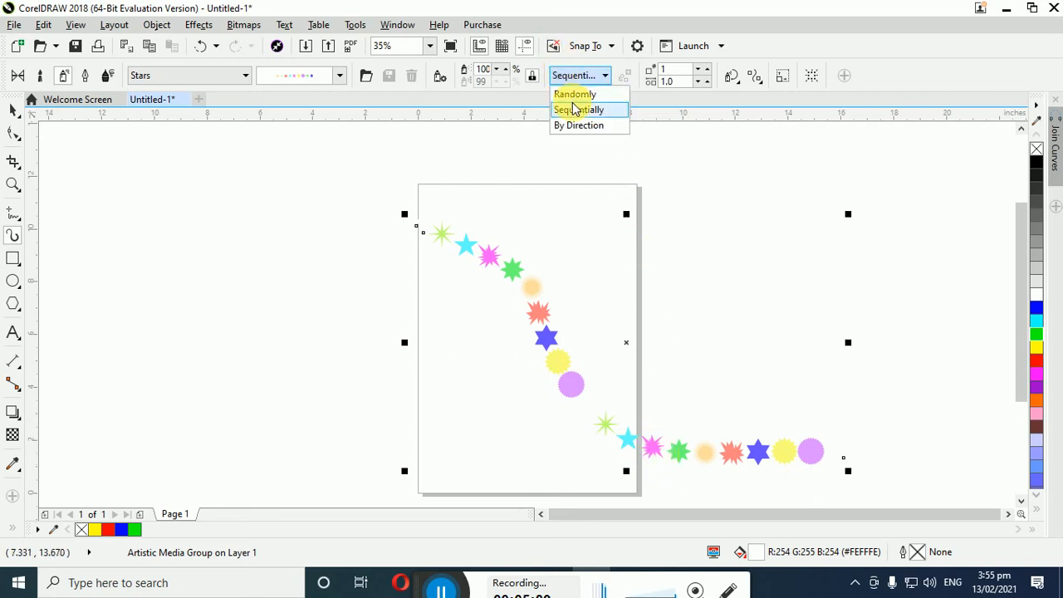
click(574, 94)
mouse_move(204, 193)
mouse_down()
mouse_move(288, 328)
mouse_move(353, 388)
mouse_up()
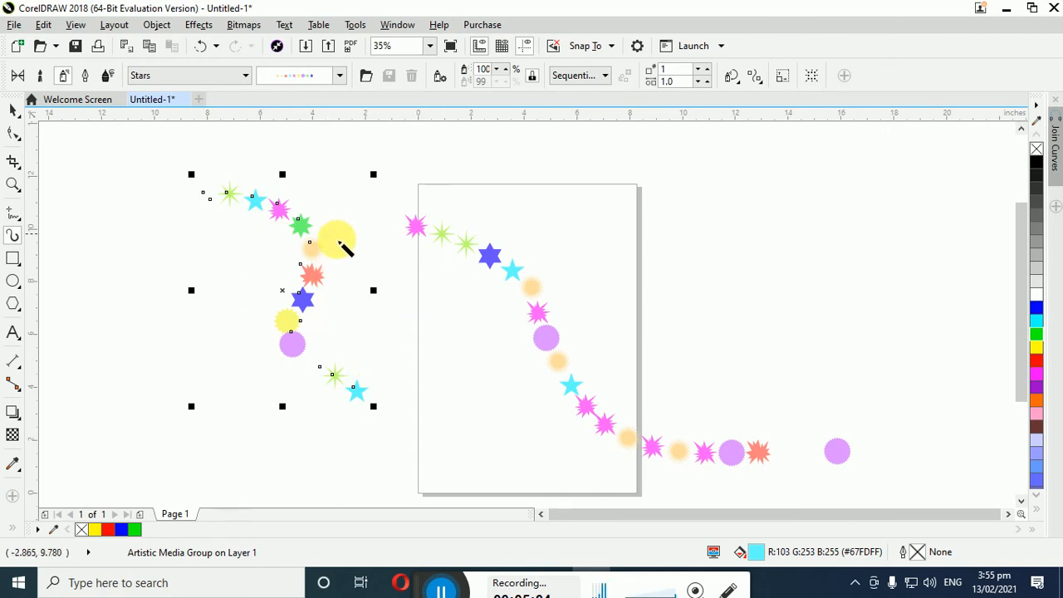
mouse_move(423, 276)
mouse_down()
mouse_move(493, 406)
mouse_move(545, 419)
mouse_up()
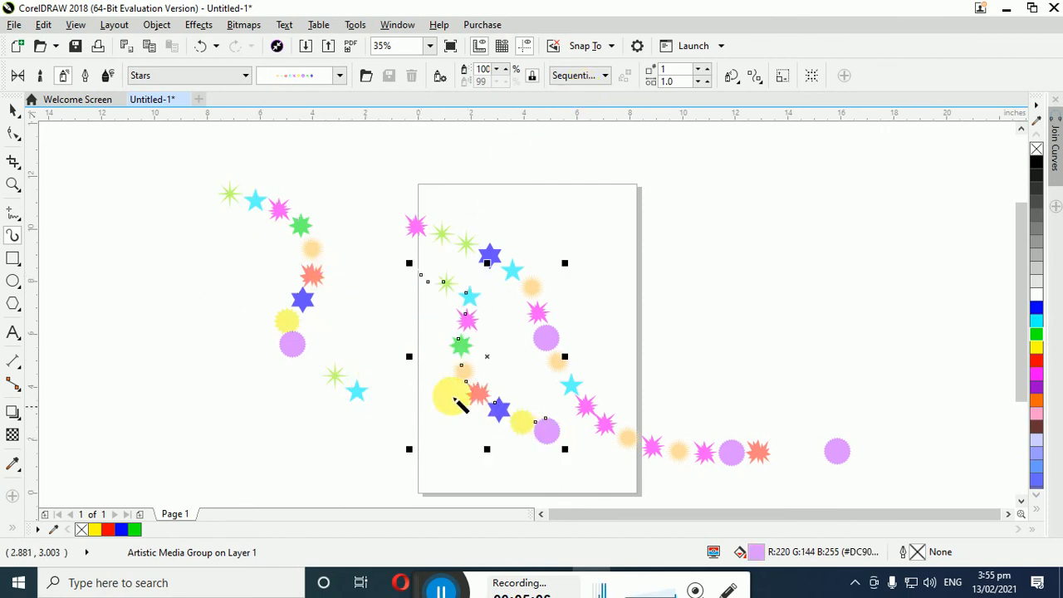
mouse_move(407, 325)
mouse_down()
mouse_move(244, 285)
mouse_move(172, 328)
mouse_up()
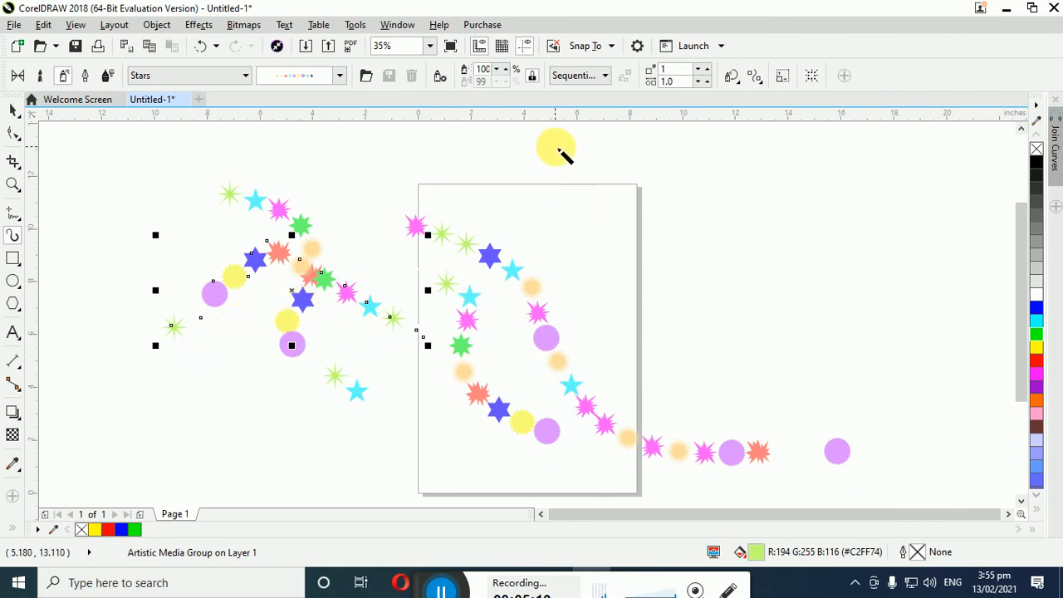
Set the arched star stroke left of the page to Randomly and spray a short curve over the page's upper-right corner
click(600, 76)
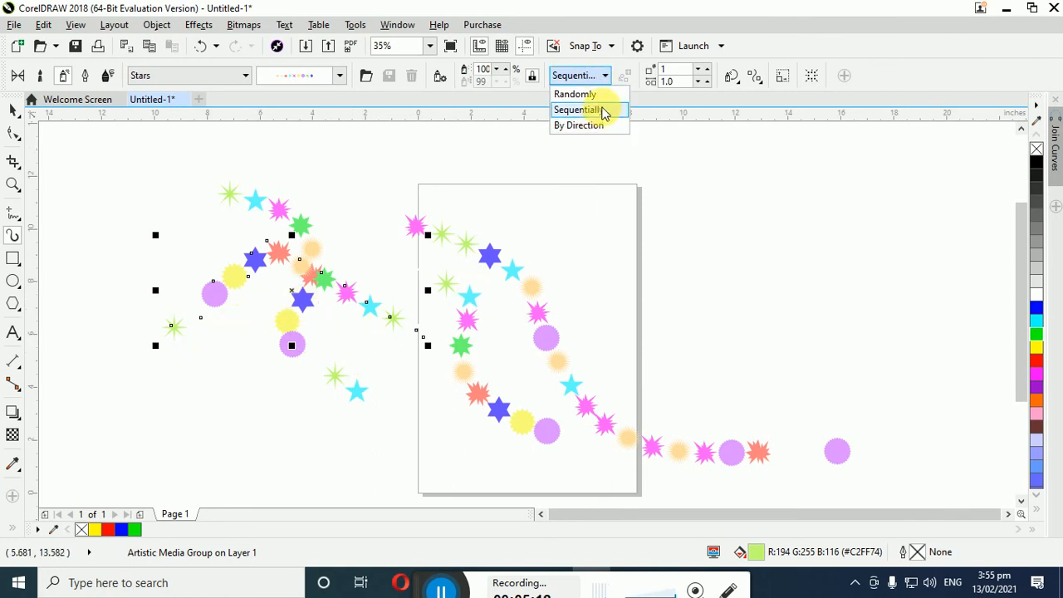
click(601, 95)
mouse_move(555, 184)
mouse_down()
mouse_move(640, 244)
mouse_move(662, 292)
mouse_up()
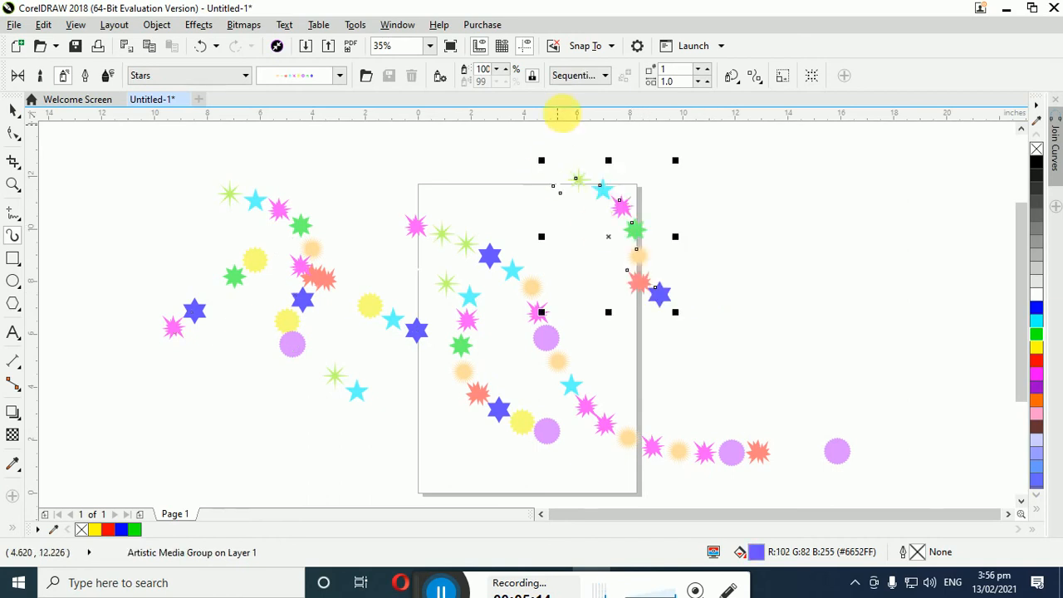
Switch the upper-right star stroke's spray order between Randomly and Sequentially, finishing with By Direction
click(588, 78)
click(588, 95)
click(587, 76)
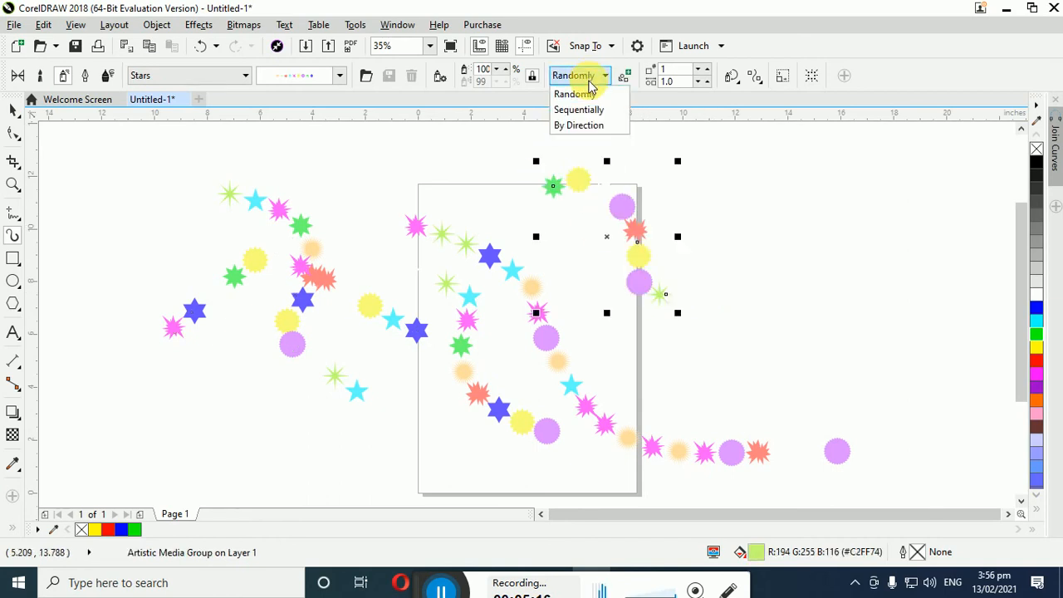
click(586, 96)
click(587, 77)
click(579, 109)
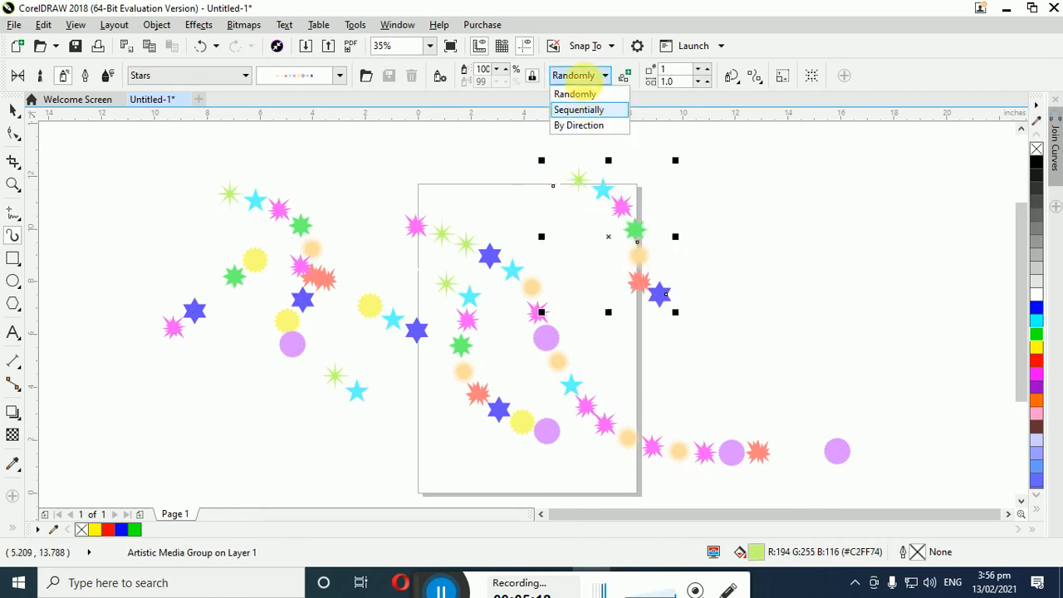
click(588, 76)
click(589, 95)
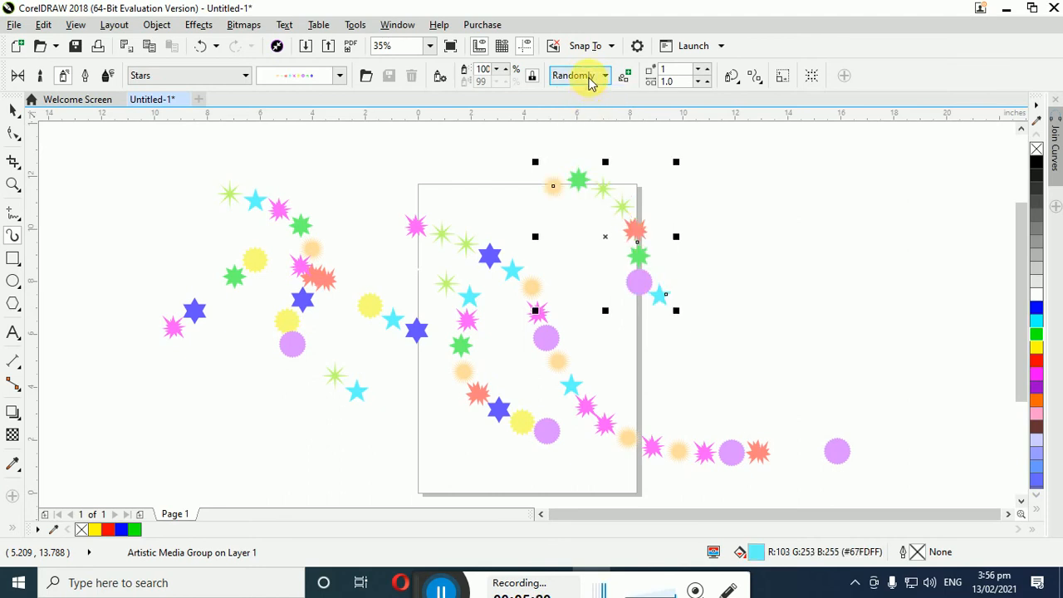
click(590, 80)
click(589, 126)
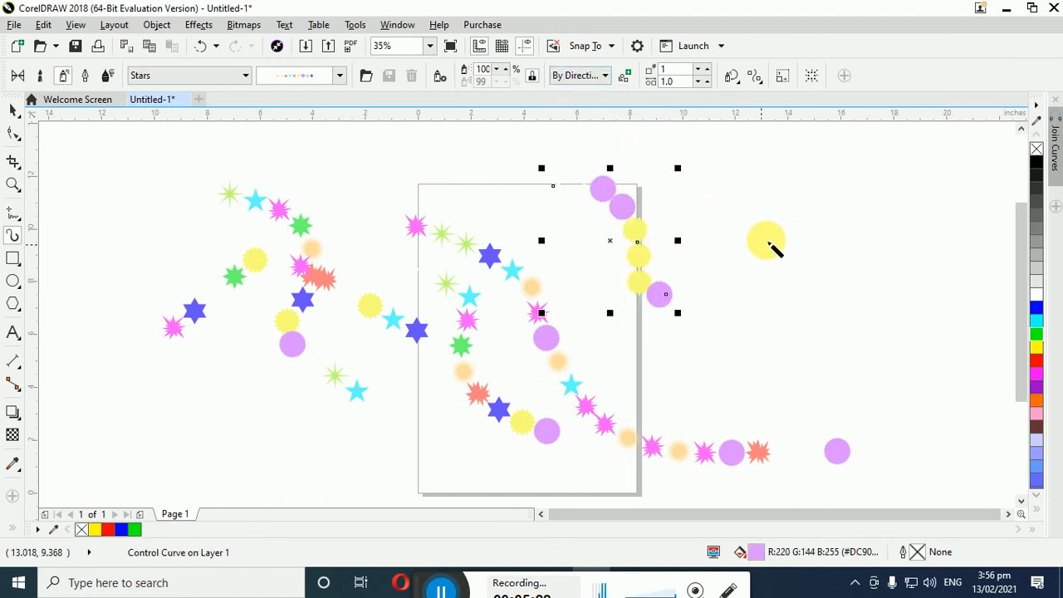
Spray a curved and a horizontal star stroke right of the page, and set the horizontal one's images per dab to 8
mouse_move(764, 243)
mouse_down()
mouse_move(822, 334)
mouse_move(914, 378)
mouse_up()
drag(652, 374, 867, 367)
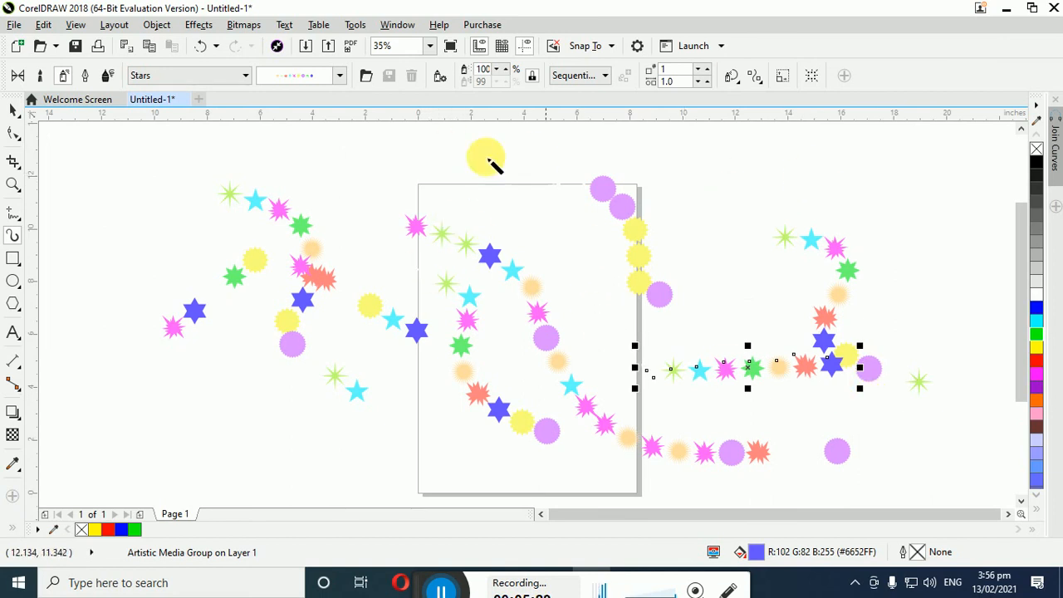
click(709, 68)
click(709, 69)
click(709, 69)
click(710, 69)
click(710, 69)
click(709, 69)
click(710, 69)
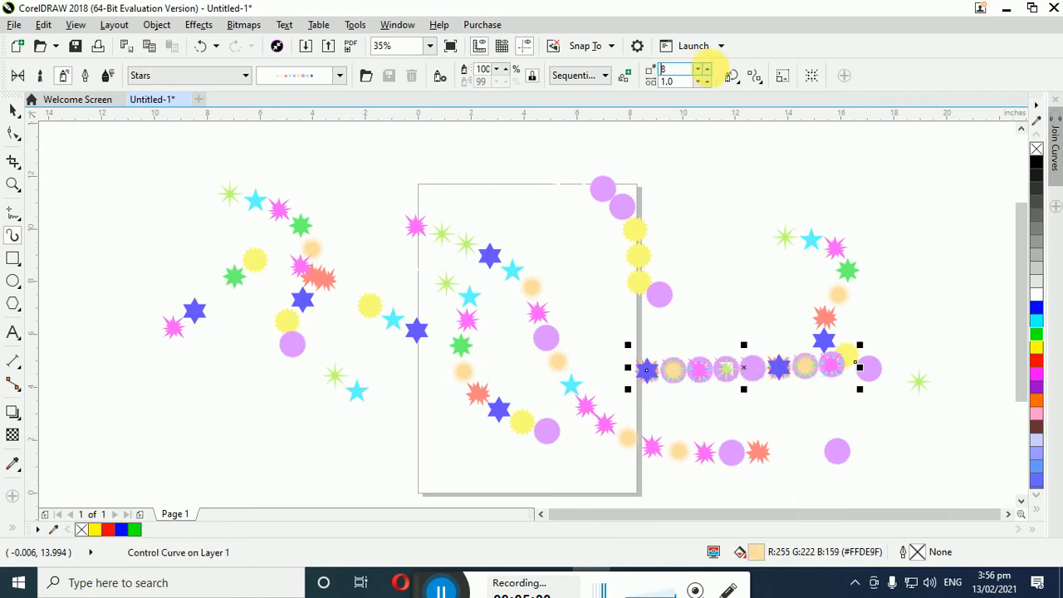
Increase the horizontal star stroke's spacing between dabs to 1.08
click(706, 78)
click(706, 78)
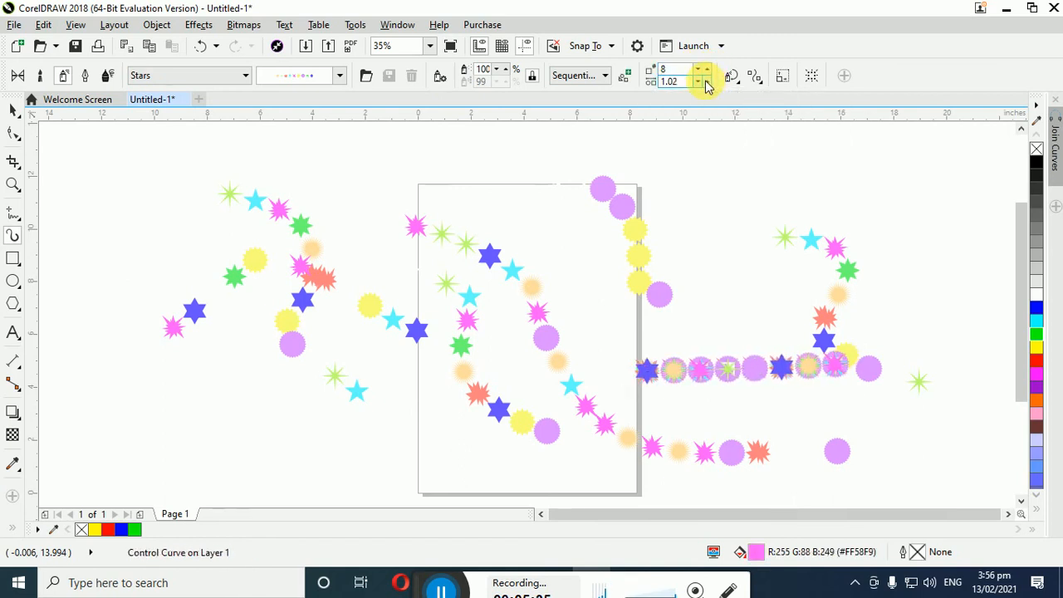
click(706, 78)
click(705, 78)
click(706, 78)
click(705, 78)
click(706, 78)
click(705, 78)
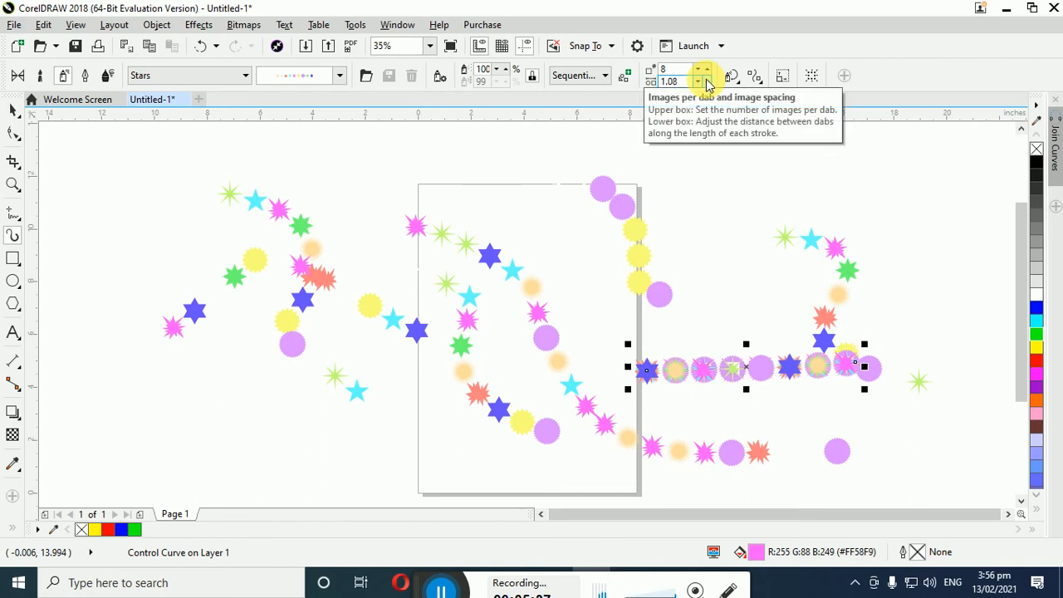
Set the horizontal star stroke's rotation angle to 10° and enable a rotation increment of 11°
click(735, 77)
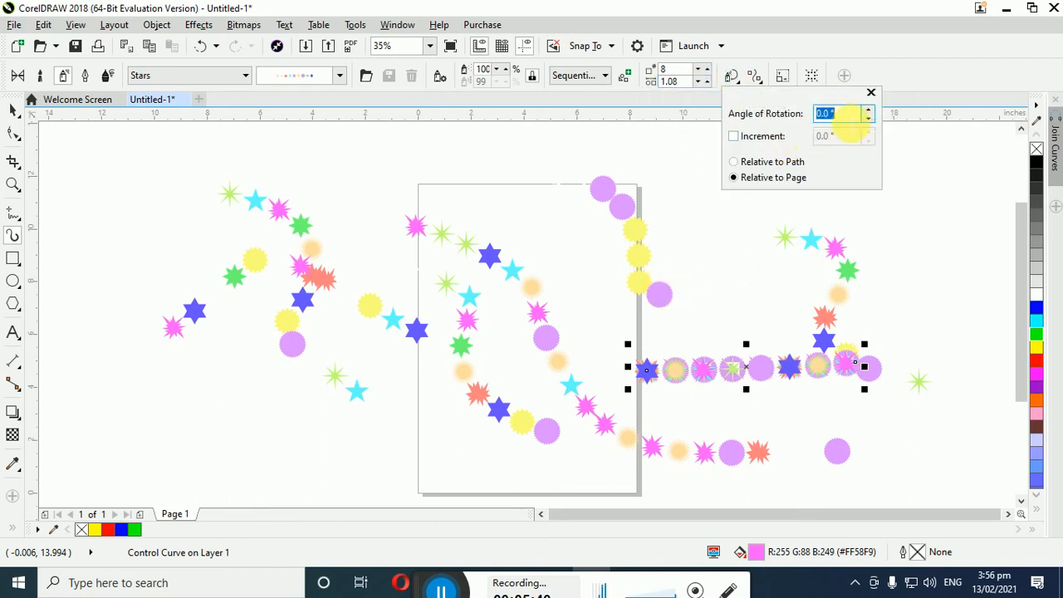
click(867, 111)
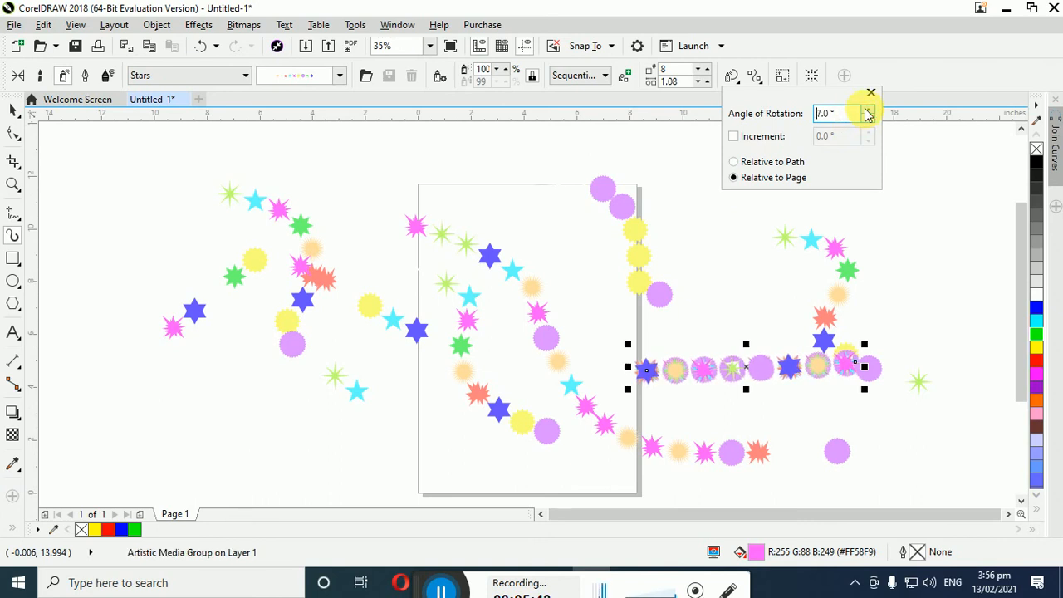
click(742, 133)
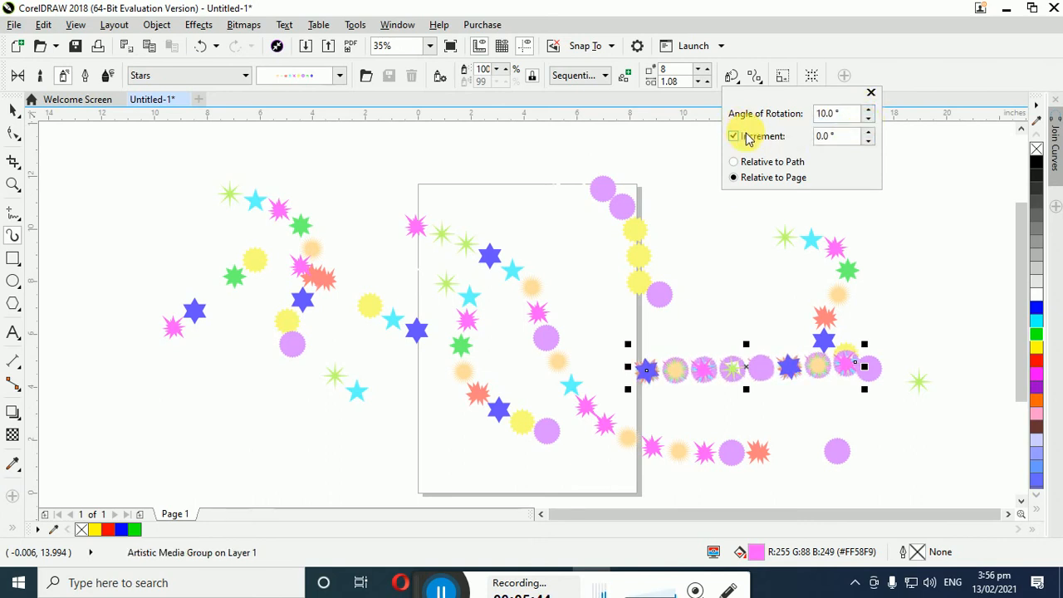
click(867, 132)
click(868, 132)
click(867, 132)
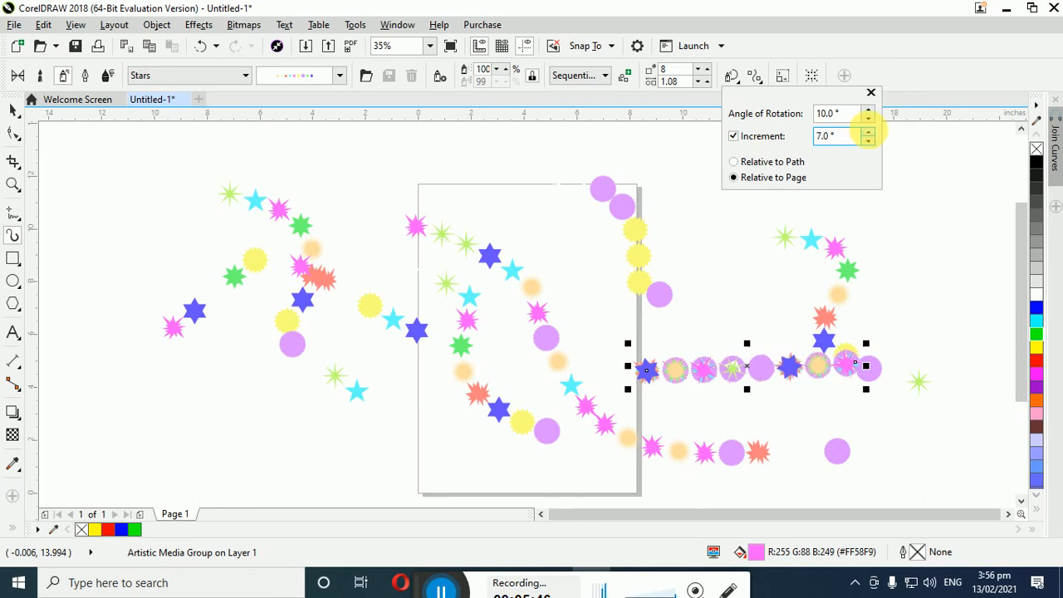
click(867, 132)
click(868, 132)
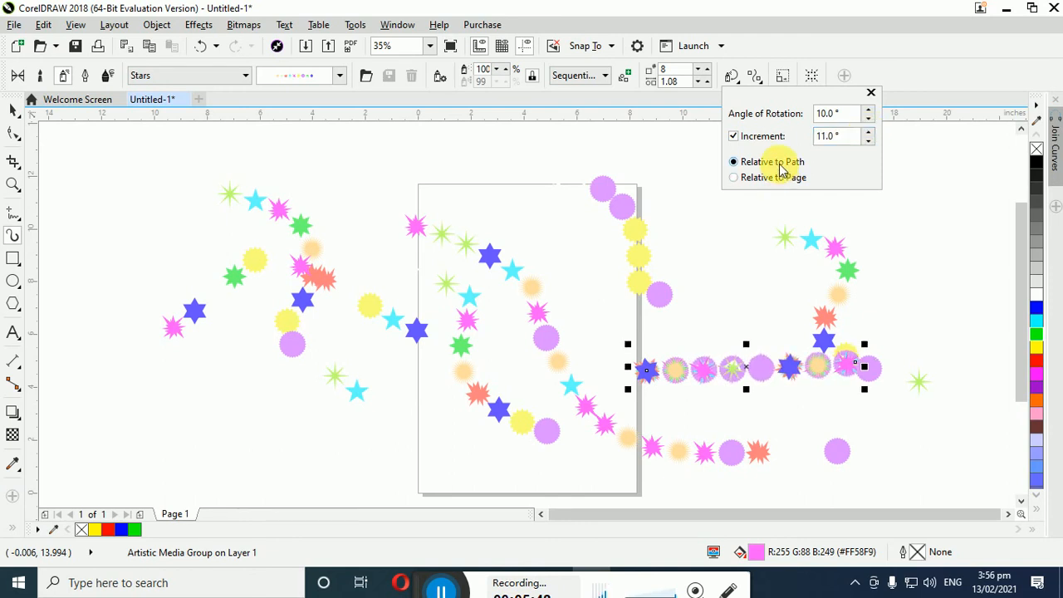
click(871, 93)
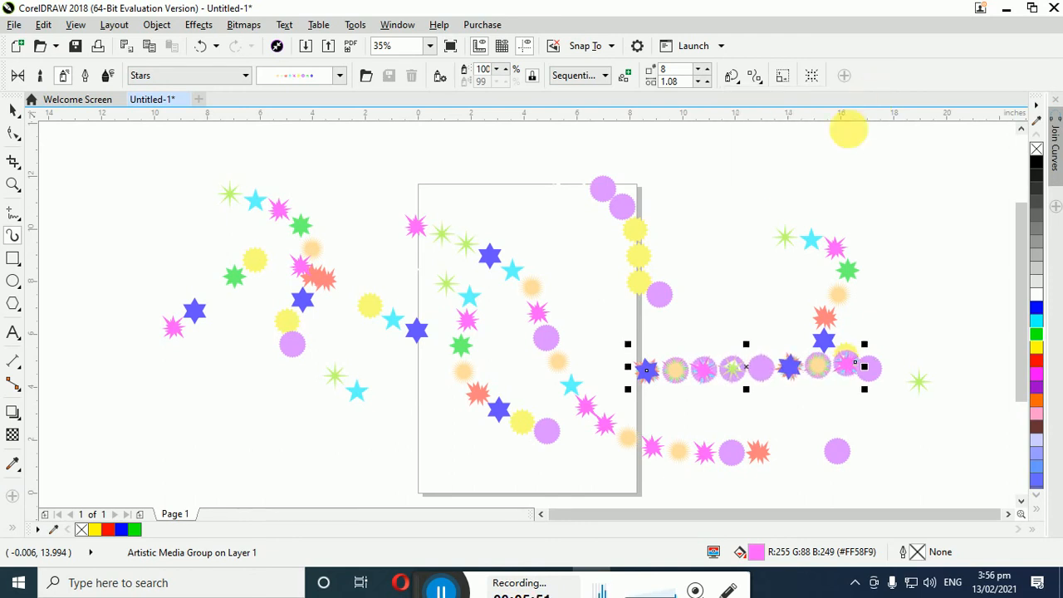
Enable a 0.25-inch offset for the horizontal star stroke's sprayed objects and set its direction to Left
click(761, 83)
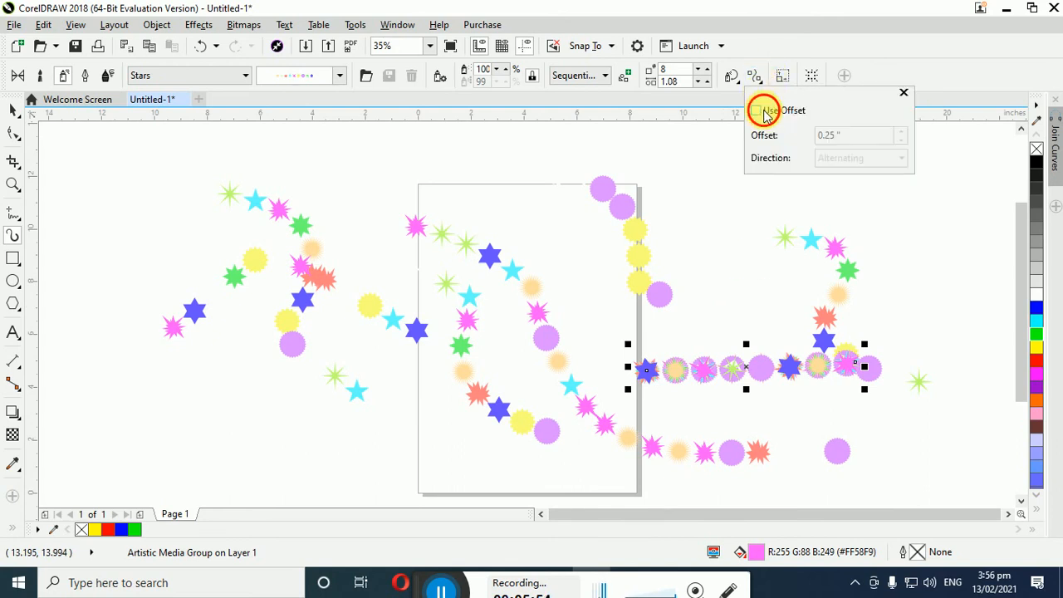
click(757, 110)
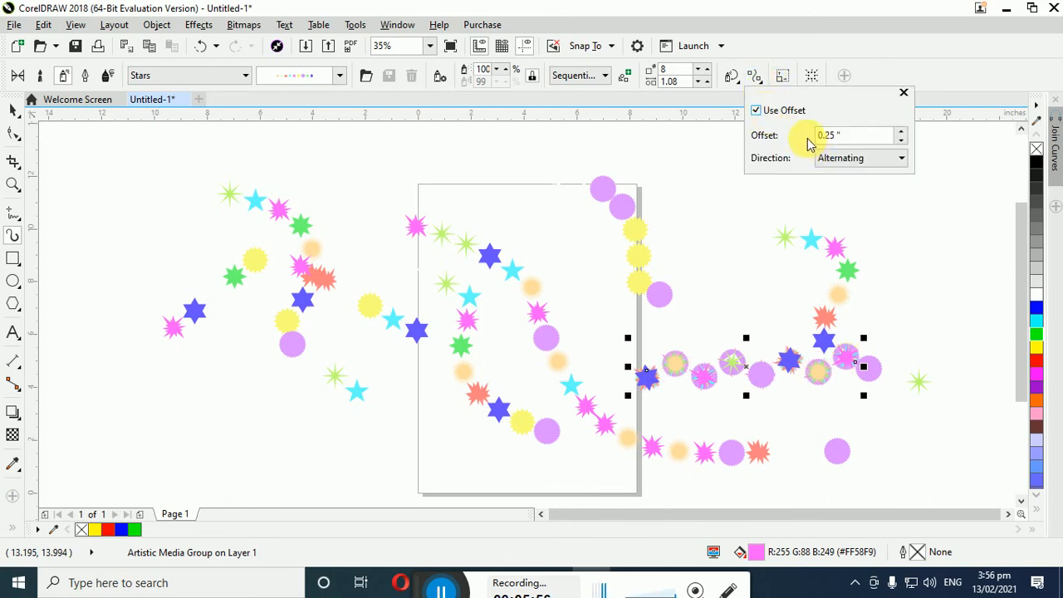
click(902, 157)
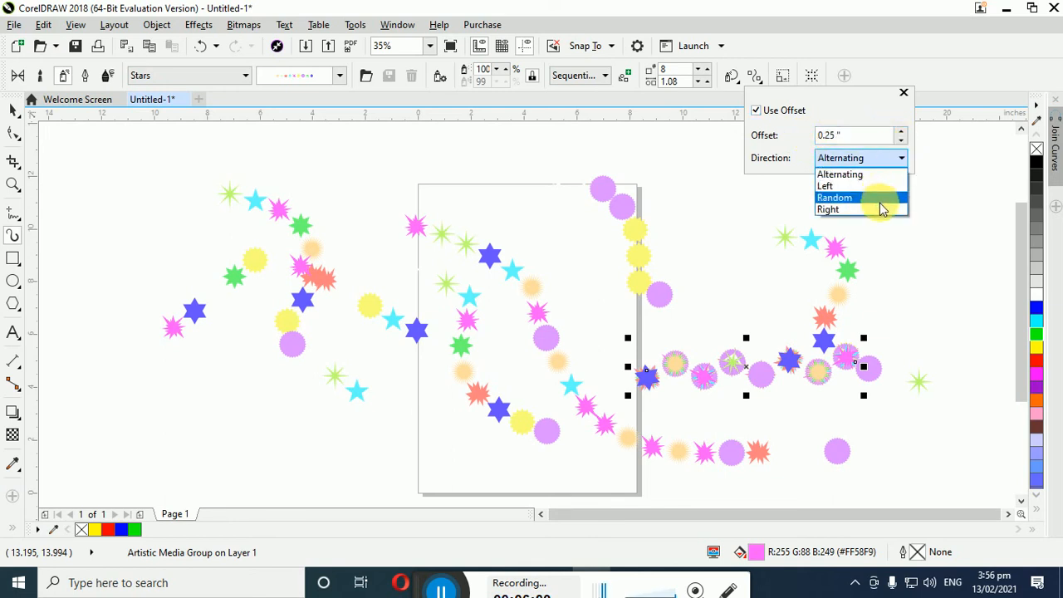
click(878, 188)
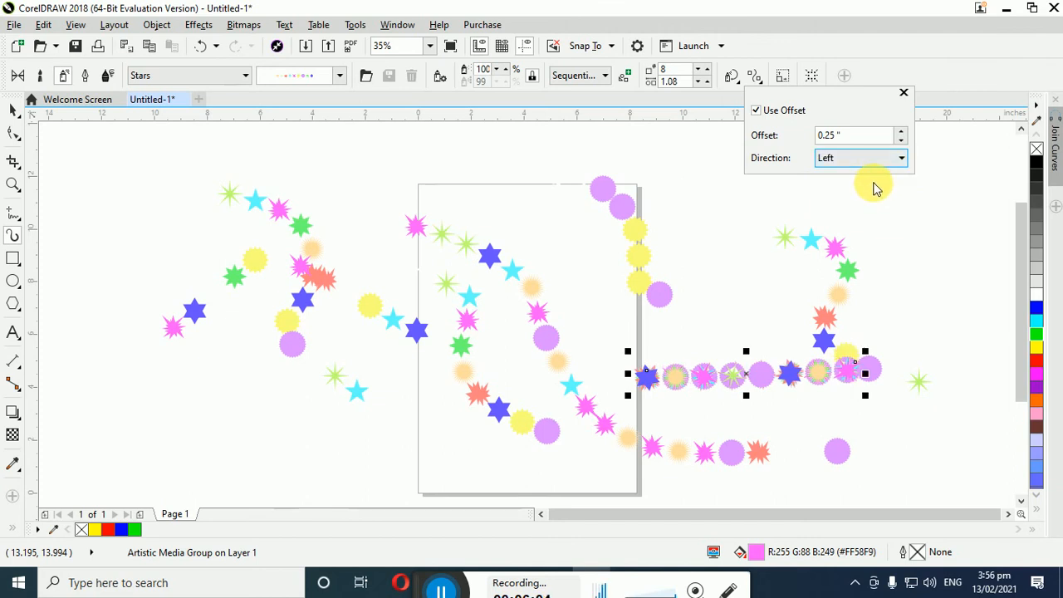
click(904, 94)
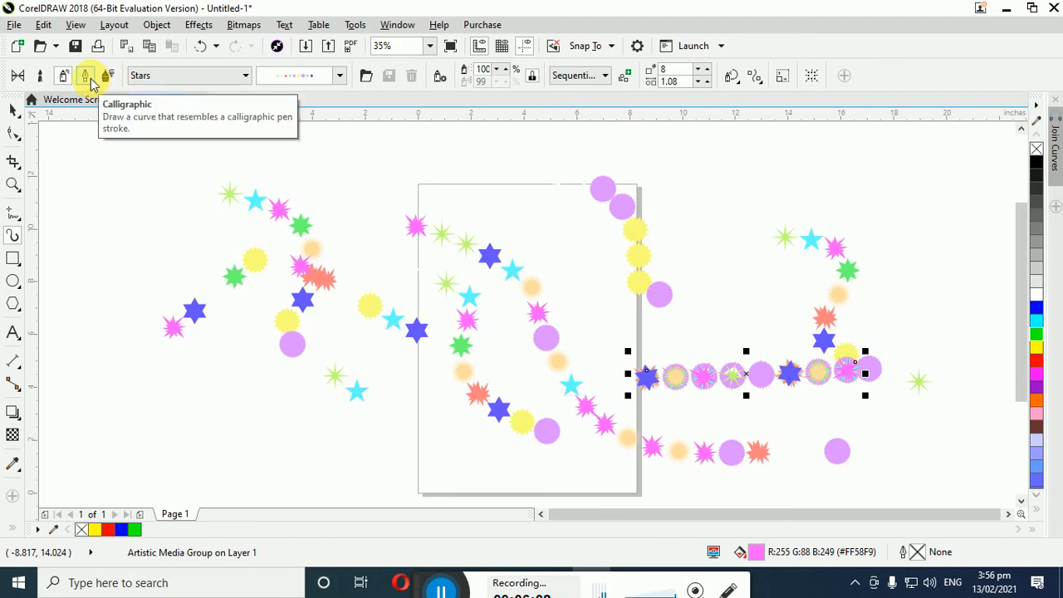
Delete all the star strokes and switch Artistic Media to Calligraphic mode with freehand smoothing at 30
key(ctrl+a)
key(Delete)
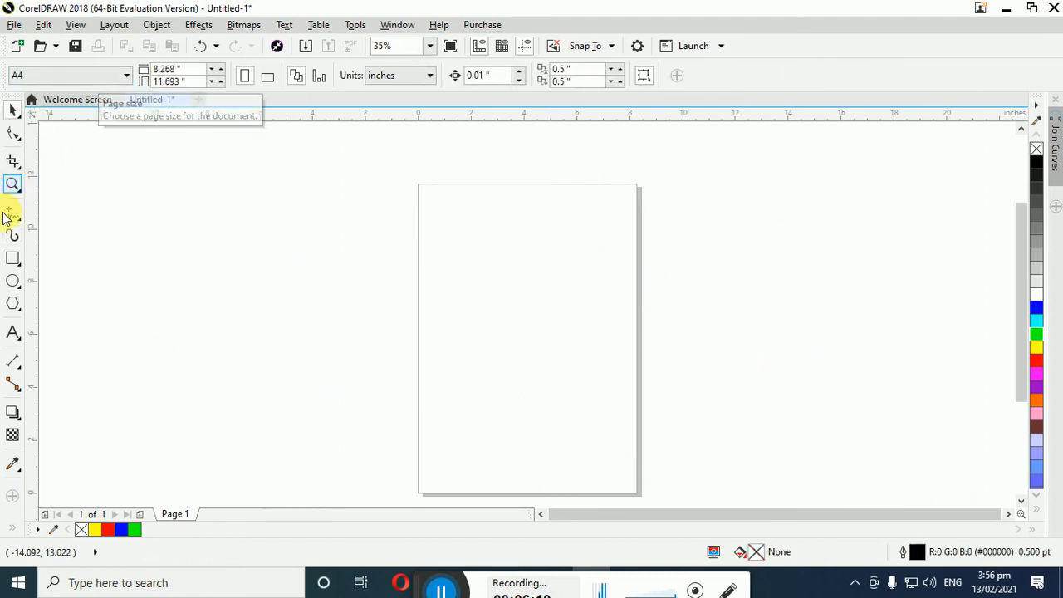
click(13, 239)
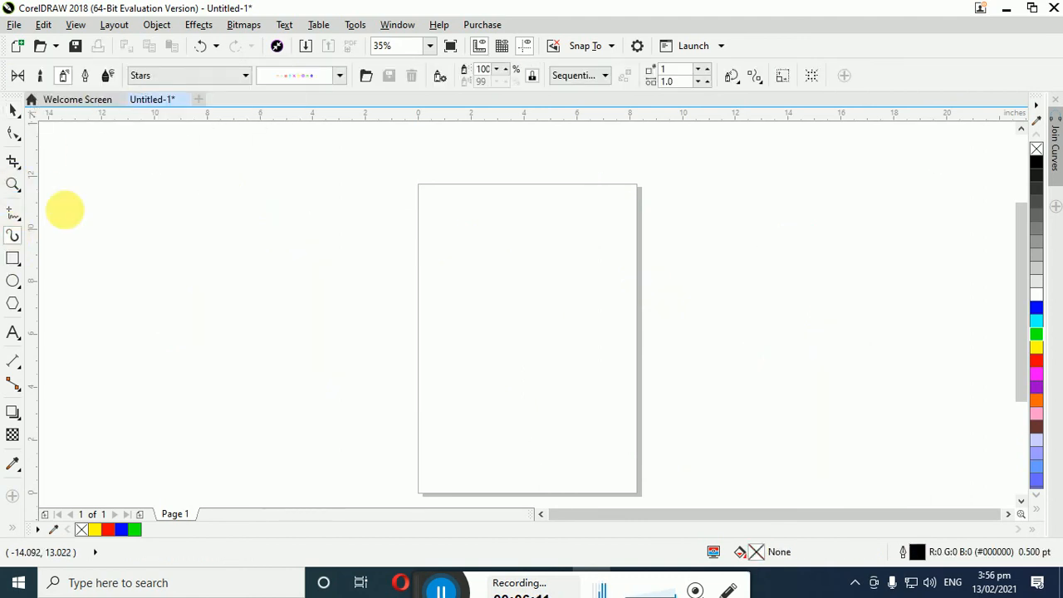
click(87, 79)
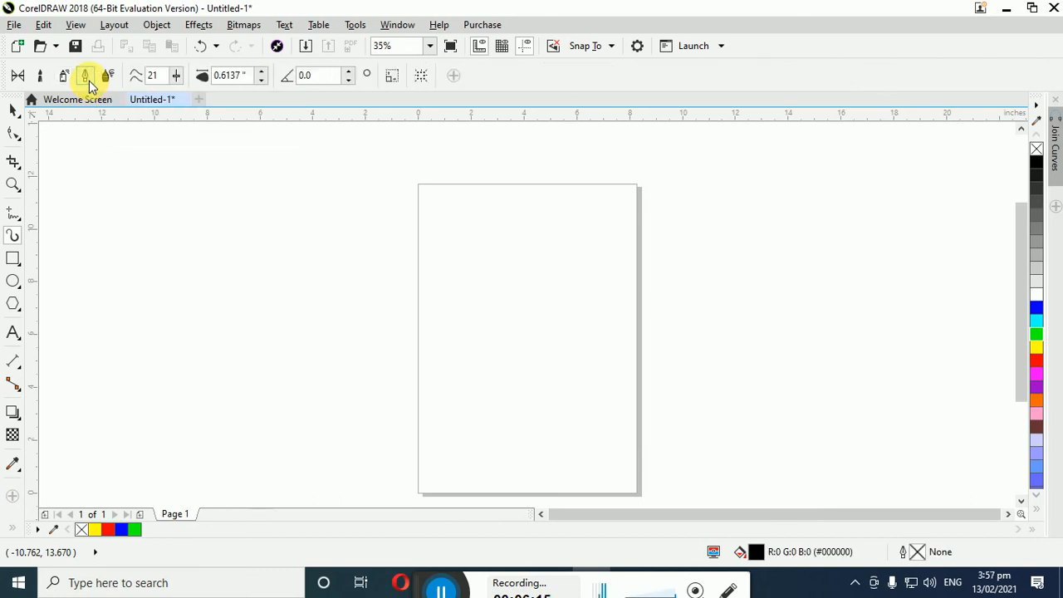
click(177, 81)
click(179, 94)
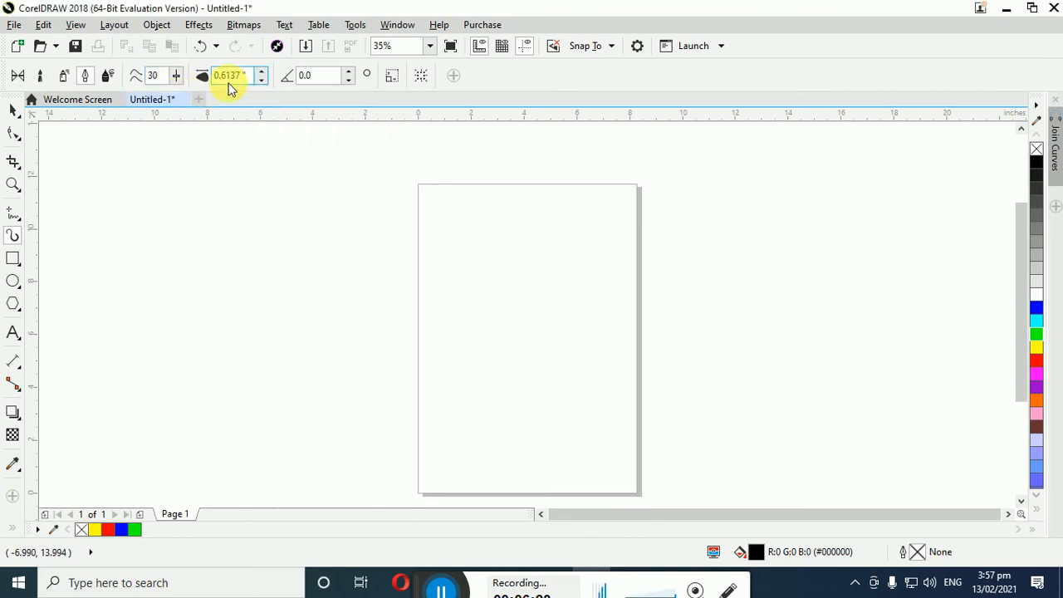
Handwrite calligraphic Urdu lettering with its dots and marks across the page's upper half and the area left of the page
mouse_move(620, 215)
mouse_down()
mouse_move(571, 281)
mouse_move(550, 281)
mouse_move(545, 260)
mouse_move(526, 289)
mouse_move(514, 267)
mouse_move(481, 297)
mouse_up()
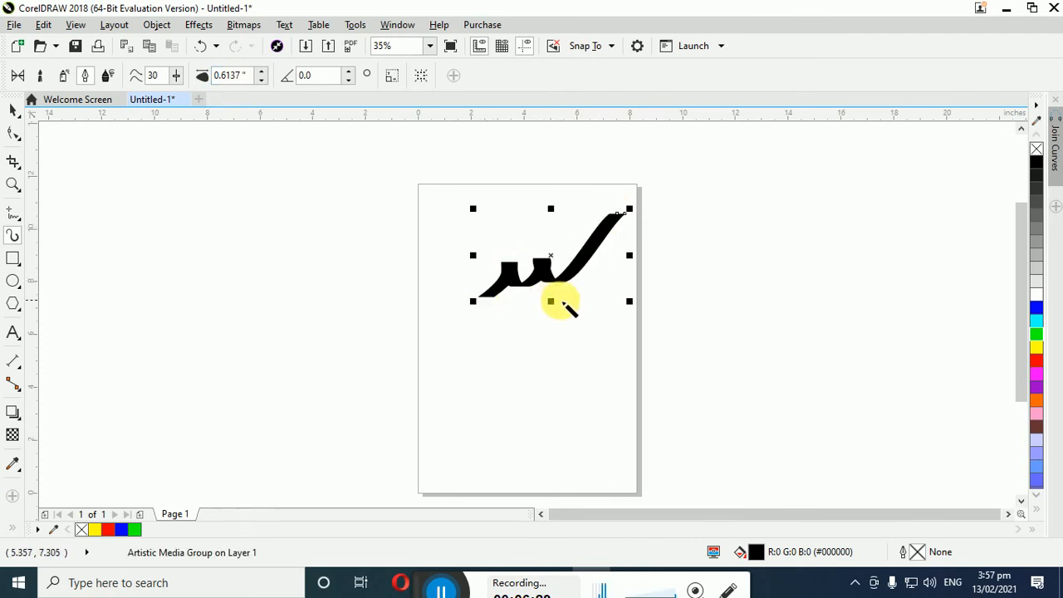
drag(558, 319, 574, 326)
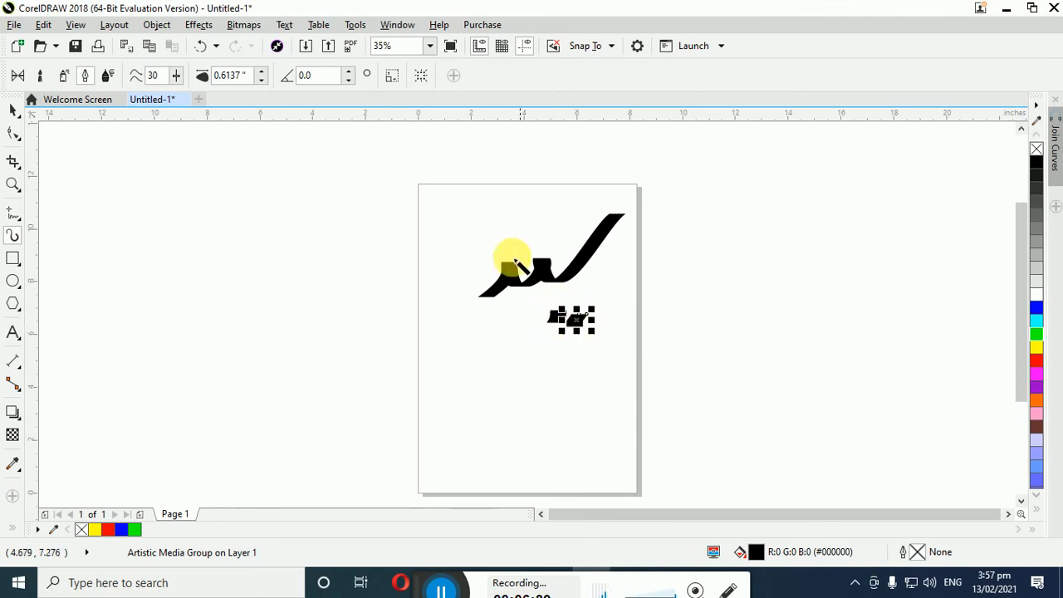
mouse_move(495, 206)
mouse_down()
mouse_move(497, 222)
mouse_move(552, 204)
mouse_up()
drag(446, 196, 447, 281)
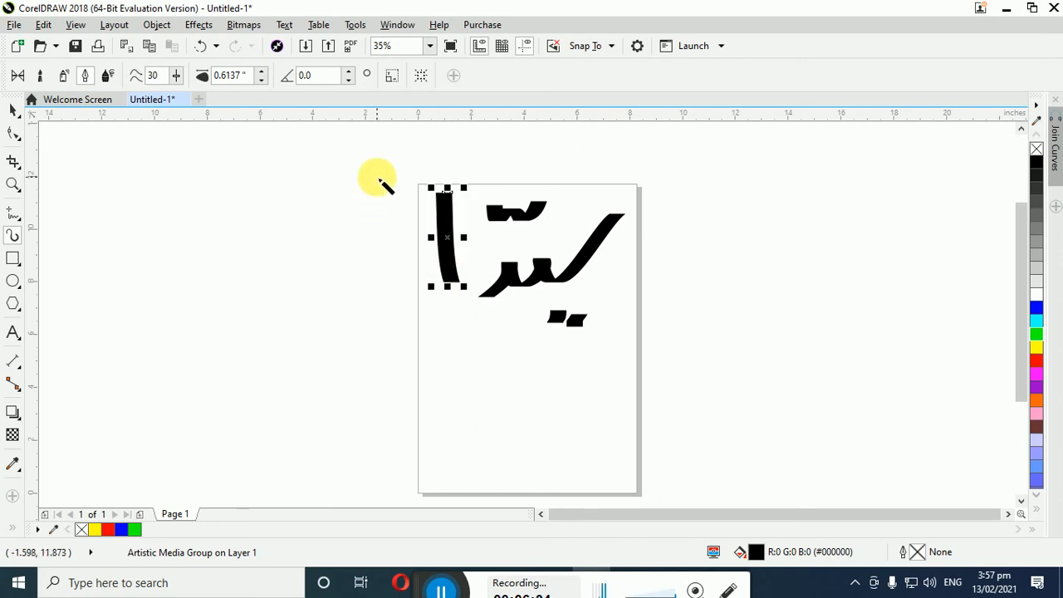
mouse_move(376, 178)
mouse_down()
mouse_move(385, 245)
mouse_move(398, 225)
mouse_move(415, 238)
mouse_move(371, 254)
mouse_move(355, 289)
mouse_move(327, 270)
mouse_move(236, 330)
mouse_up()
mouse_move(376, 331)
mouse_down()
mouse_move(391, 306)
mouse_move(379, 328)
mouse_move(425, 332)
mouse_up()
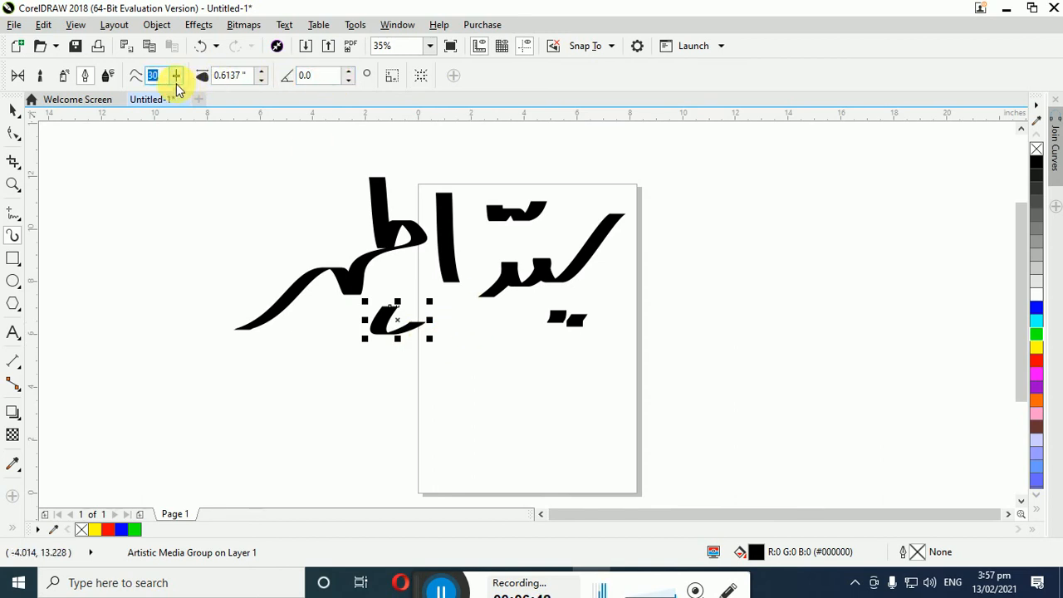
Set freehand smoothing to 77 and handwrite the first word with its dots and mark right of the page
click(176, 81)
drag(208, 99, 213, 99)
mouse_move(899, 295)
mouse_down()
mouse_move(756, 397)
mouse_move(730, 383)
mouse_move(688, 423)
mouse_move(677, 400)
mouse_move(646, 422)
mouse_up()
mouse_move(753, 416)
mouse_down()
mouse_move(748, 425)
mouse_move(777, 427)
mouse_up()
mouse_move(762, 275)
mouse_down()
mouse_move(767, 294)
mouse_move(839, 264)
mouse_up()
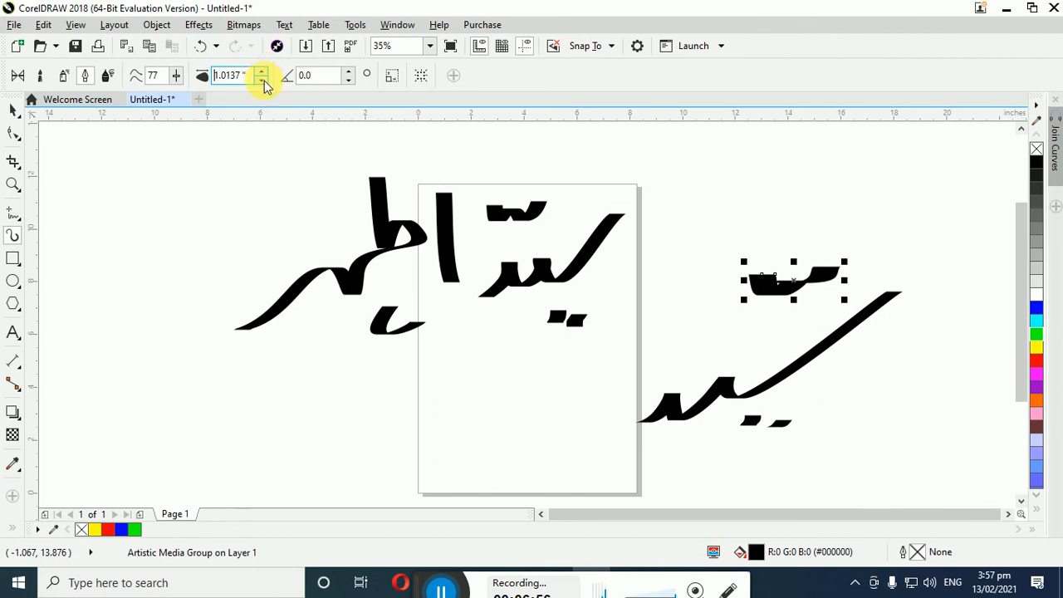
Set the calligraphic stroke width to 1.0037 inches and handwrite the word with its marks in the page's lower half
mouse_move(585, 359)
mouse_down()
mouse_move(481, 433)
mouse_move(472, 412)
mouse_move(463, 439)
mouse_move(436, 436)
mouse_move(435, 413)
mouse_move(391, 451)
mouse_up()
drag(497, 467, 564, 448)
drag(465, 326, 550, 321)
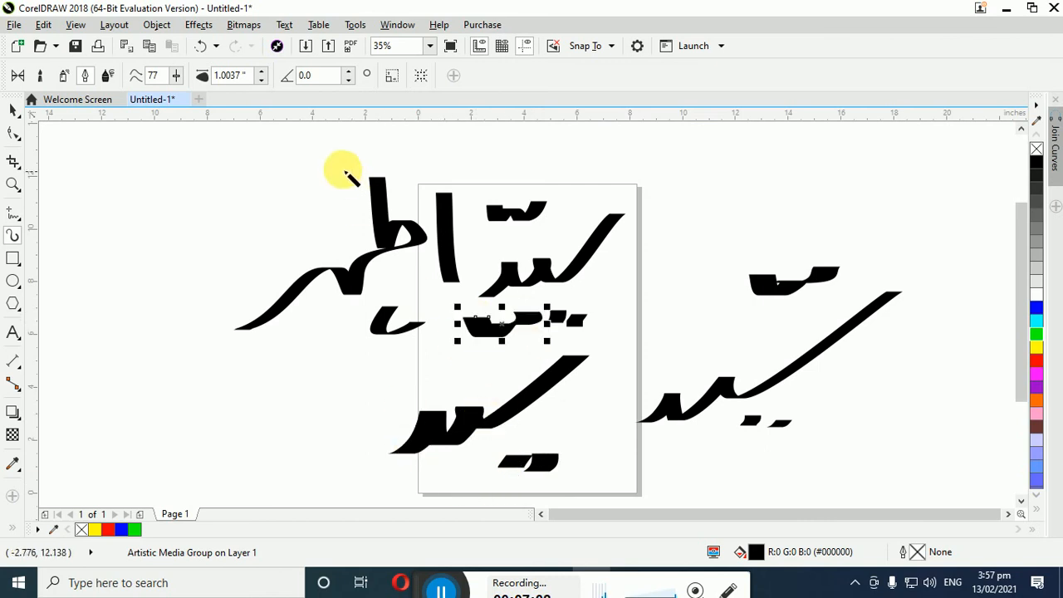
Set the calligraphic angle to 45° and handwrite the word with its dots and mark beside the page's lower-left edge
click(347, 72)
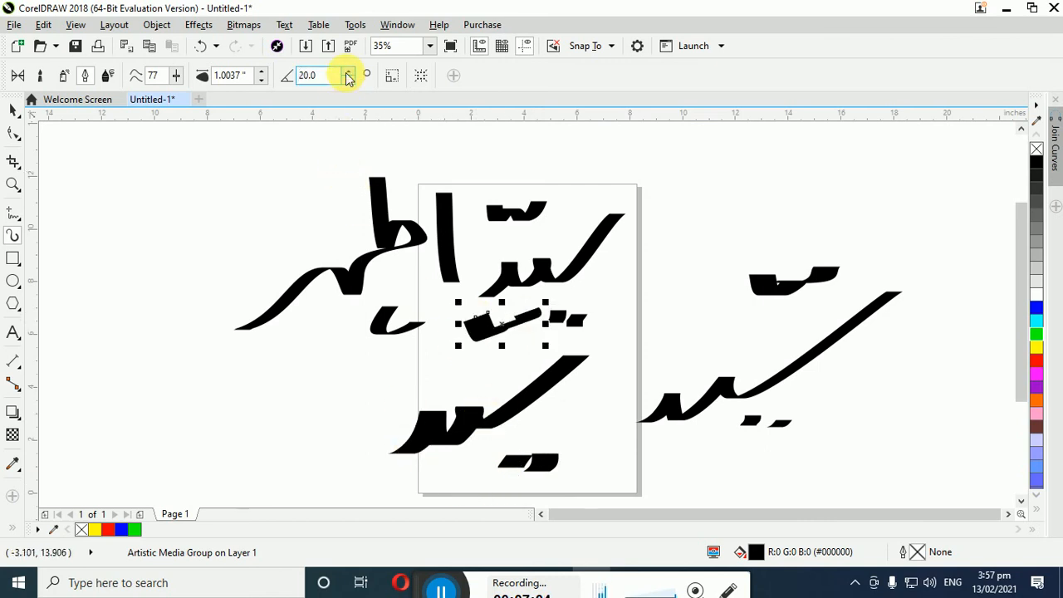
click(347, 72)
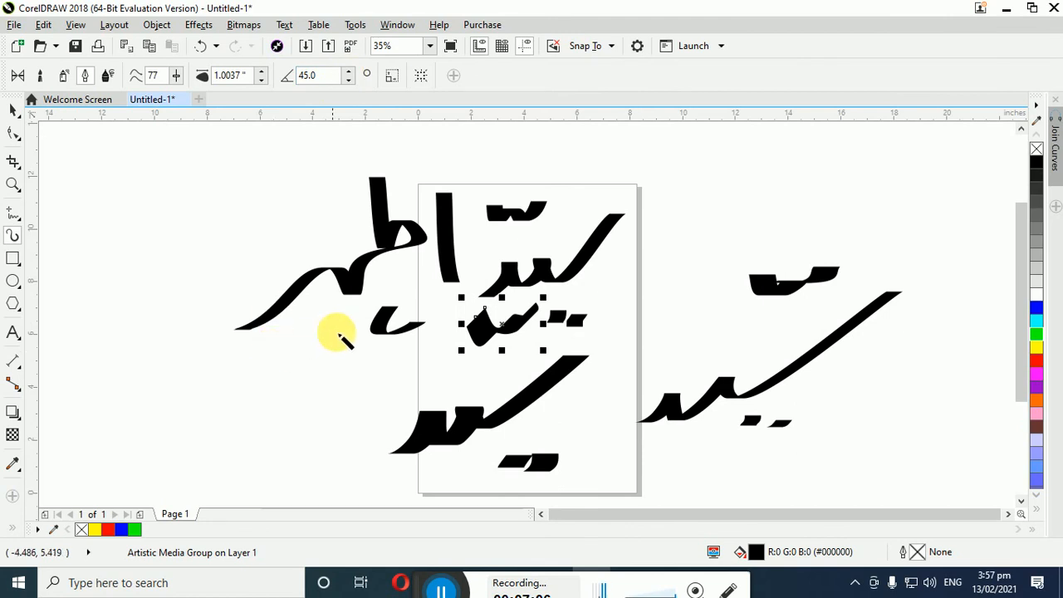
mouse_move(344, 324)
mouse_down()
mouse_move(287, 412)
mouse_move(235, 445)
mouse_move(226, 417)
mouse_move(190, 467)
mouse_move(172, 413)
mouse_move(158, 472)
mouse_move(134, 479)
mouse_up()
mouse_move(264, 464)
mouse_down()
mouse_move(265, 473)
mouse_move(297, 468)
mouse_up()
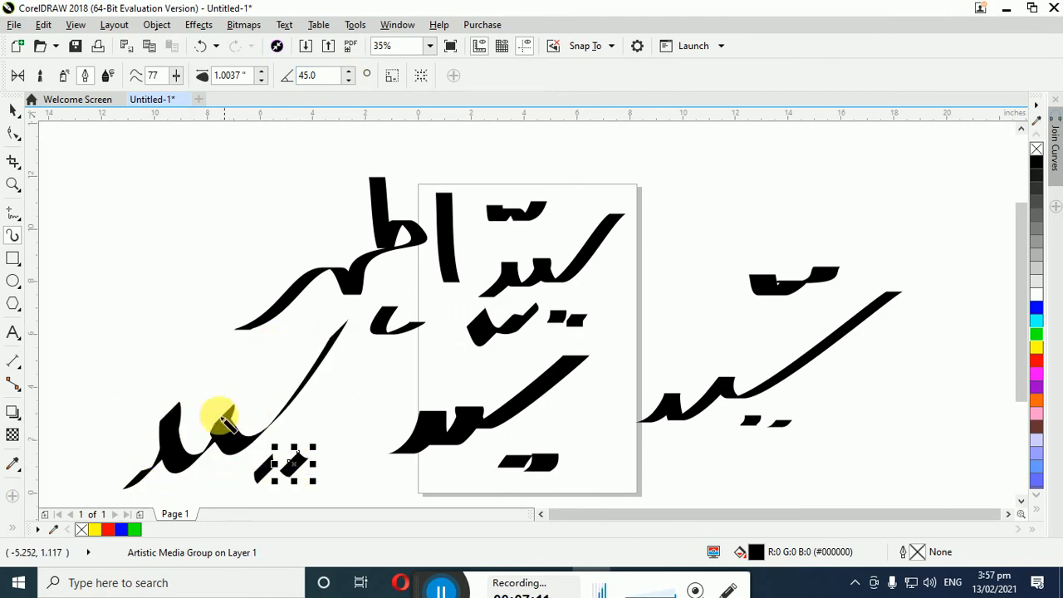
mouse_move(197, 349)
mouse_down()
mouse_move(223, 367)
mouse_move(236, 345)
mouse_up()
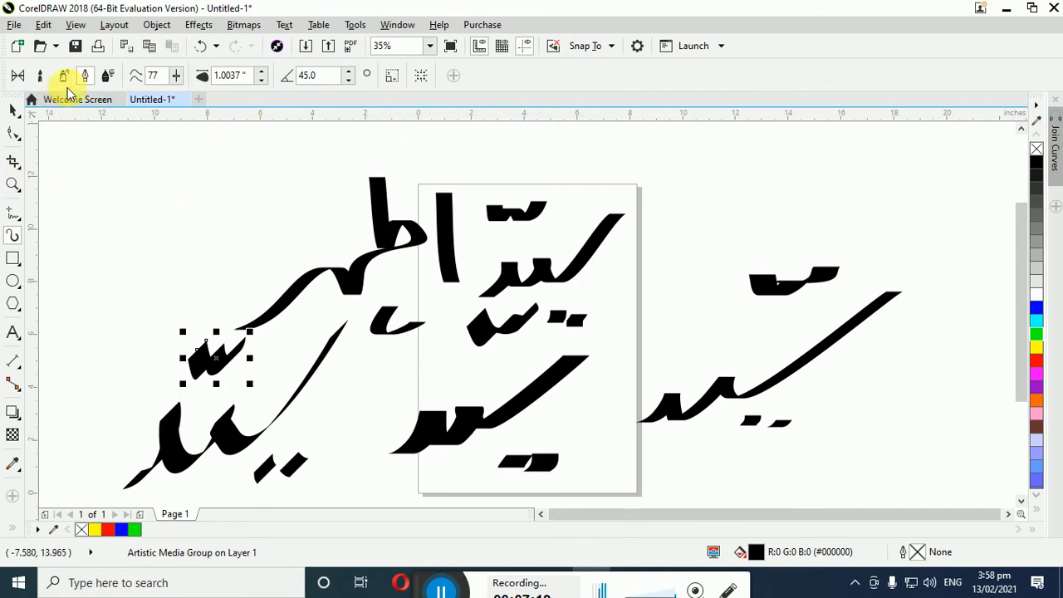
Switch Artistic Media to the pressure-pen mode and draw a thick winding stroke on each side of the page's upper part
click(112, 77)
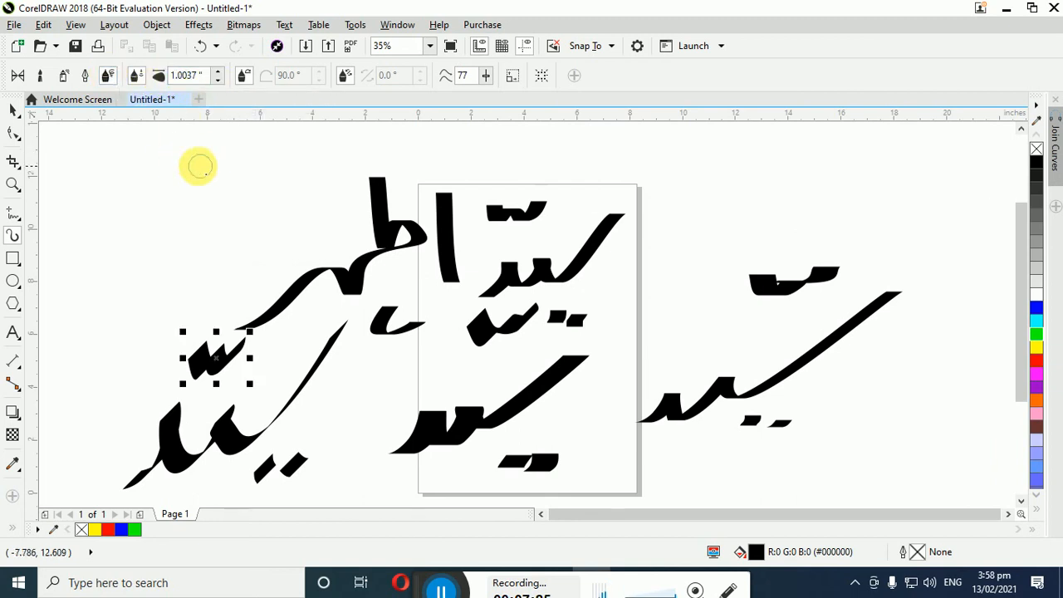
mouse_move(199, 166)
mouse_down()
mouse_move(172, 212)
mouse_move(264, 287)
mouse_up()
drag(716, 166, 681, 270)
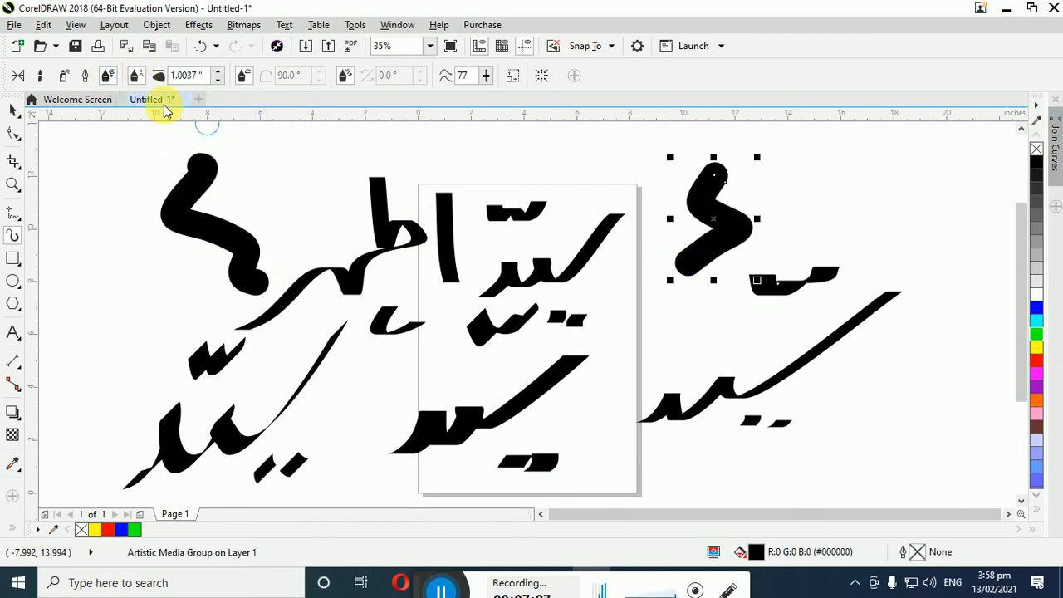
Set the stroke width to 1.0137 inches and the pen tilt to 45°, and draw two strokes near the page's right edge
click(217, 71)
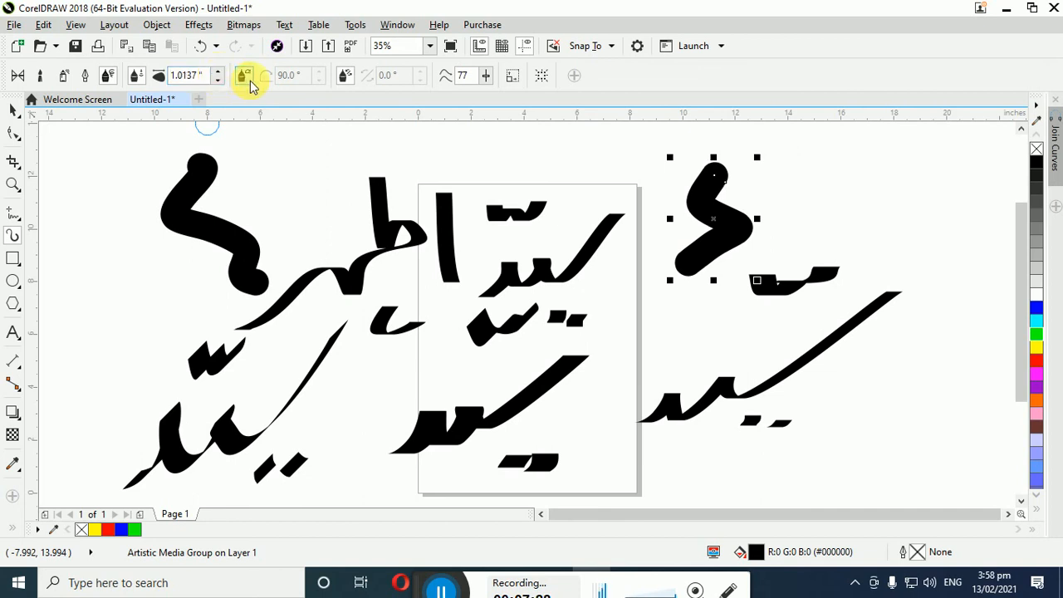
click(245, 76)
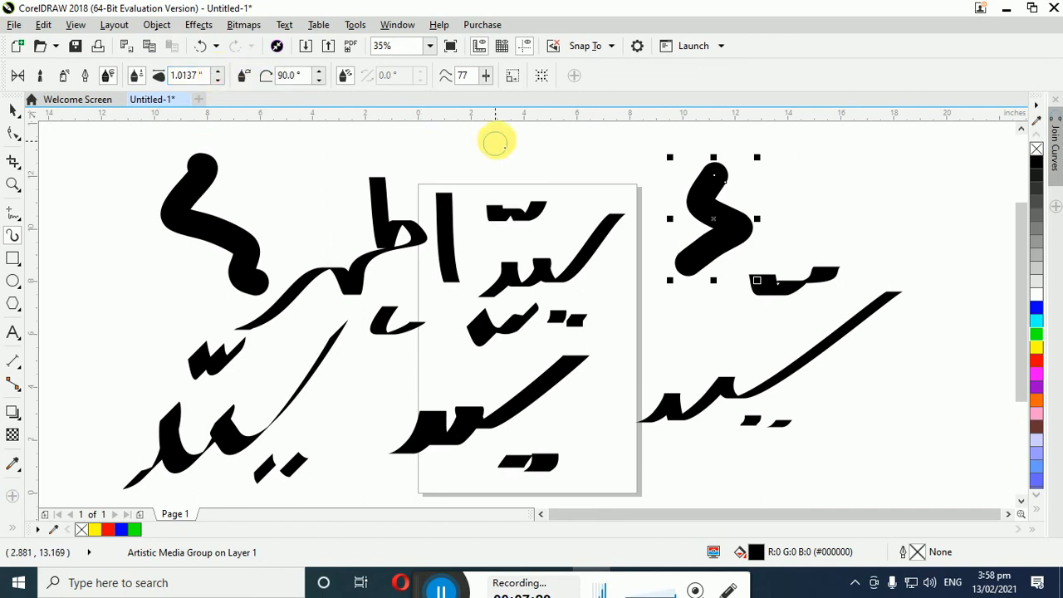
click(318, 81)
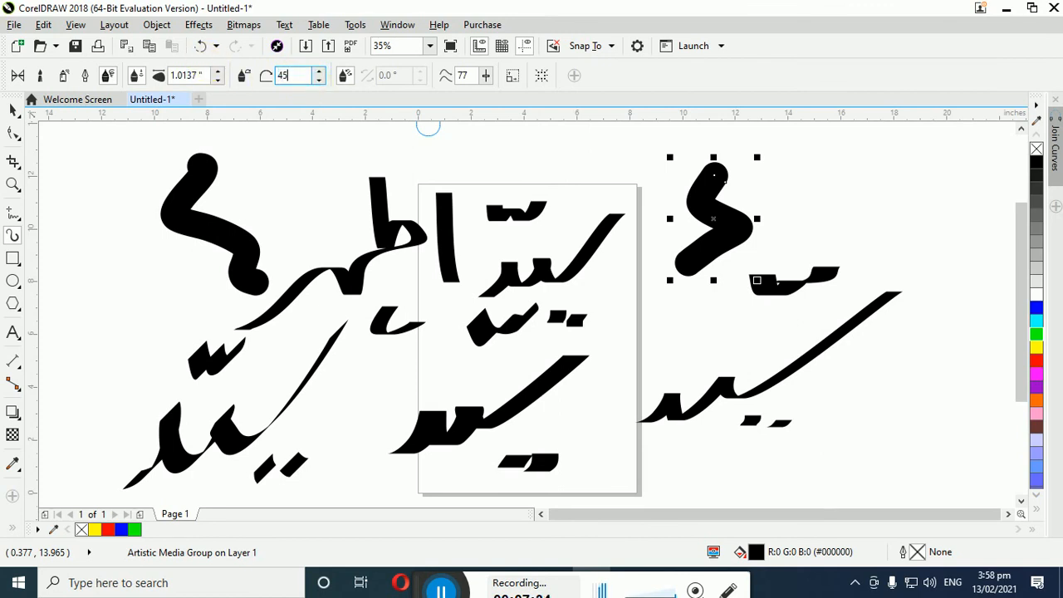
key(Return)
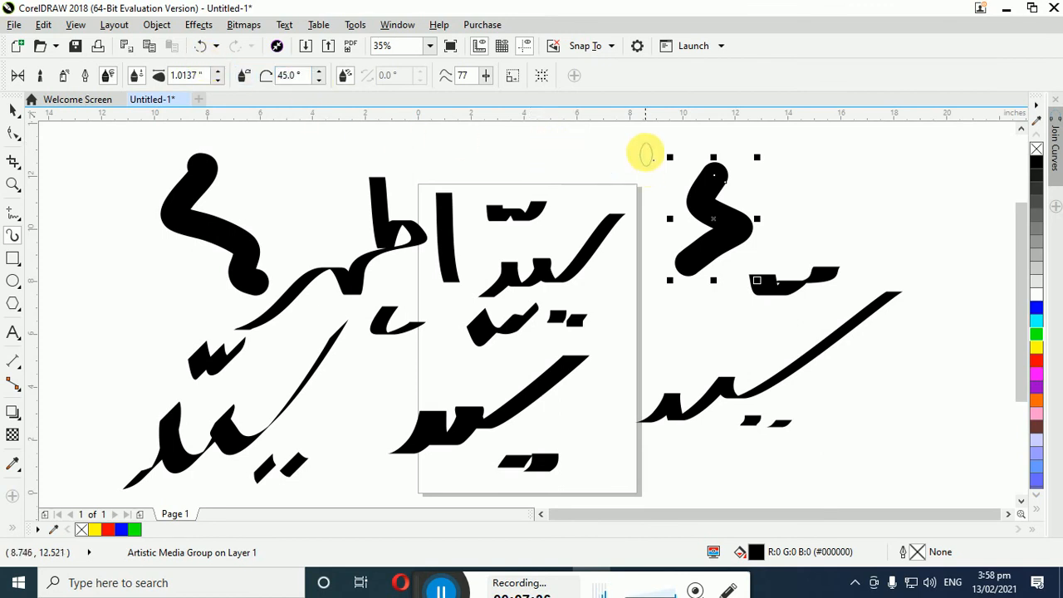
mouse_move(645, 152)
mouse_down()
mouse_move(573, 183)
mouse_move(601, 178)
mouse_move(614, 212)
mouse_up()
drag(664, 359, 710, 386)
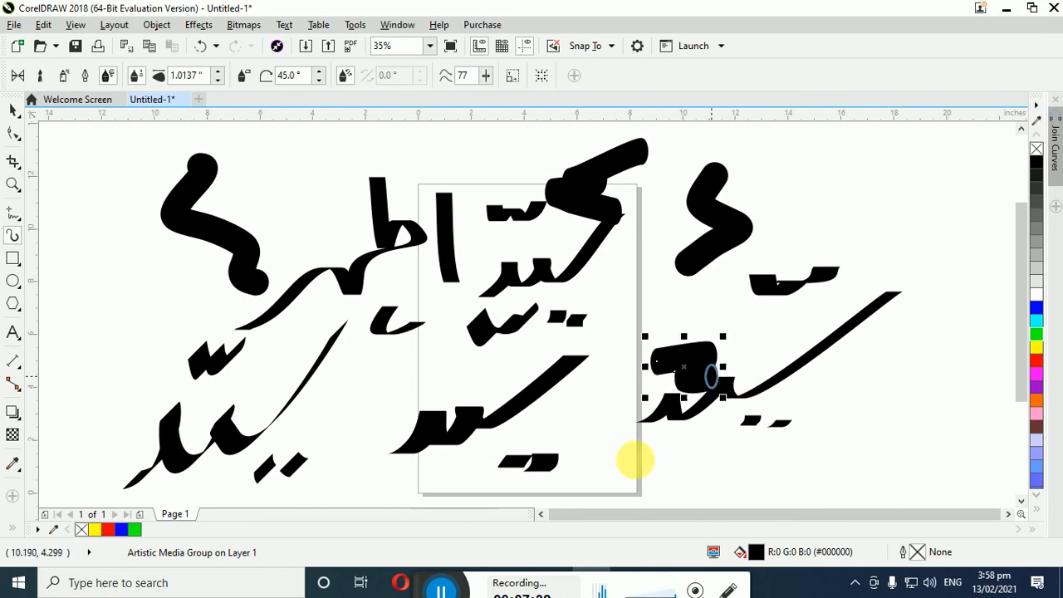